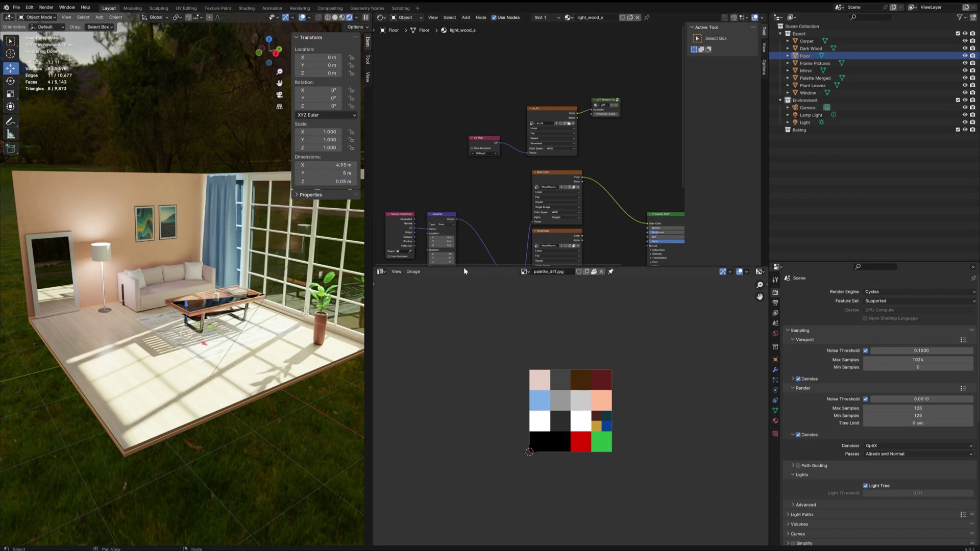
Step: Enlarge the shader editor over the image editor and look at the Lamp Light and Light objects
drag(464, 266, 409, 368)
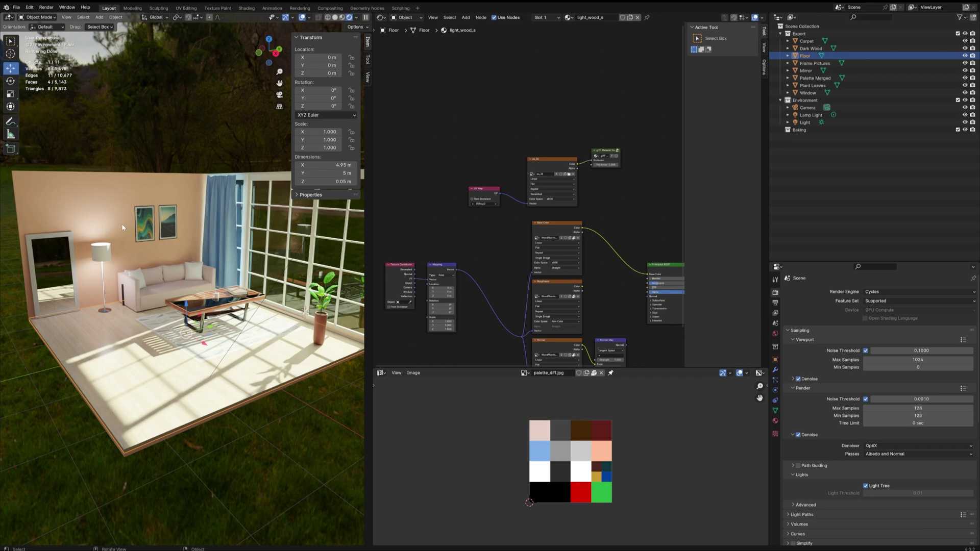
click(817, 115)
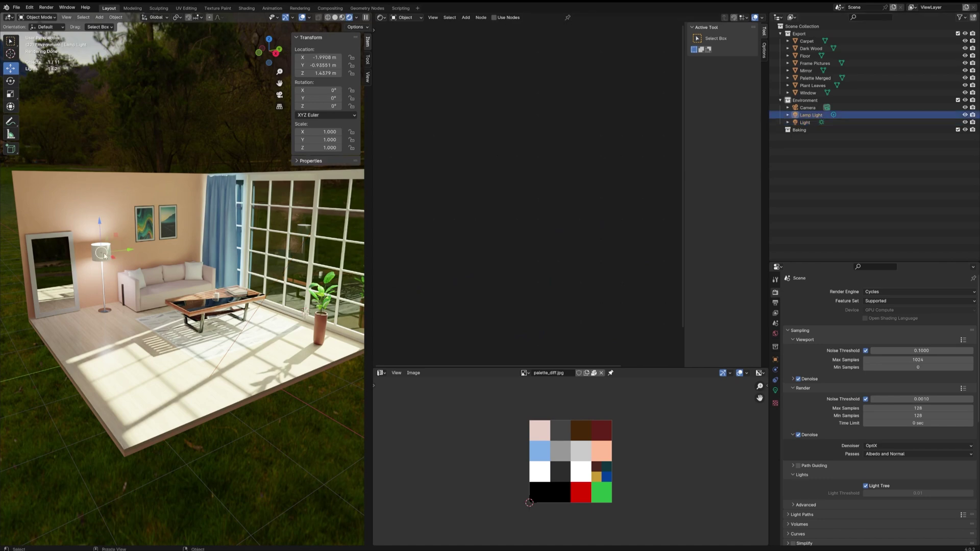
click(805, 122)
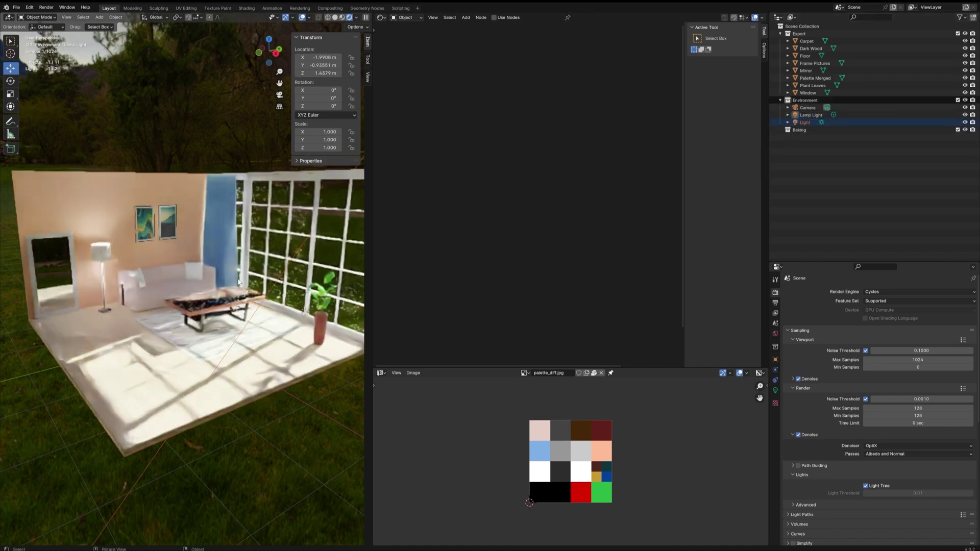
Step: Look over the Export collection's meshes, from Carpet through Plant Leaves, and the Dark Wood material nodes
click(809, 40)
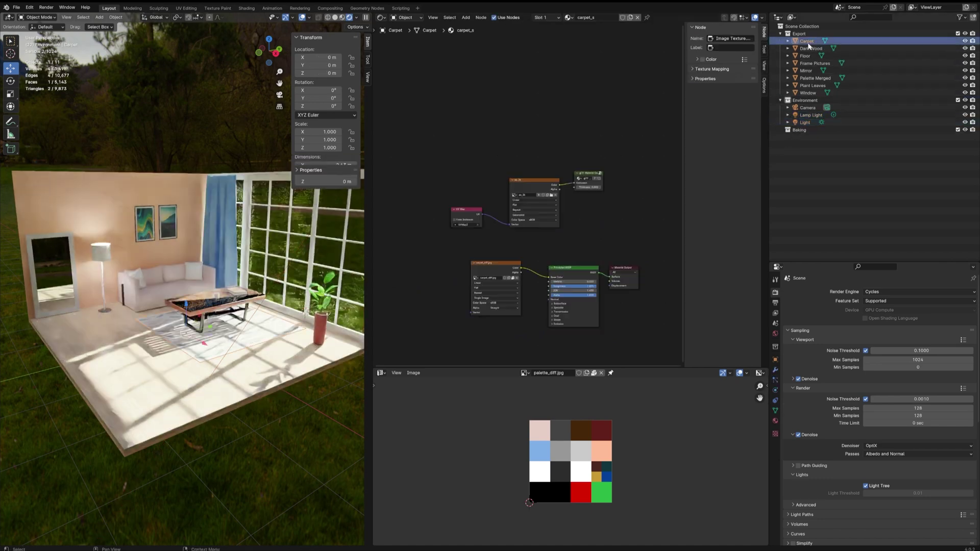
shift+click(809, 92)
key(ctrl+z)
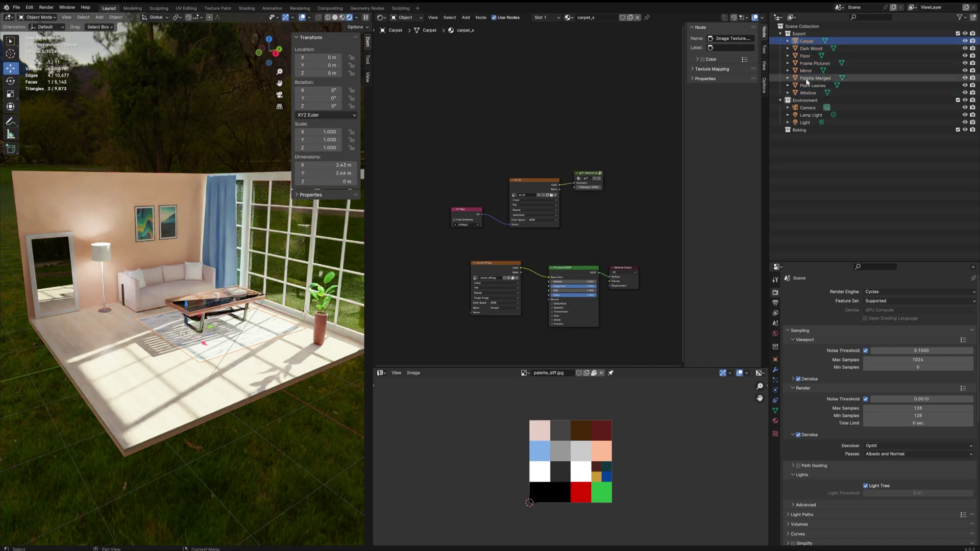
shift+click(812, 85)
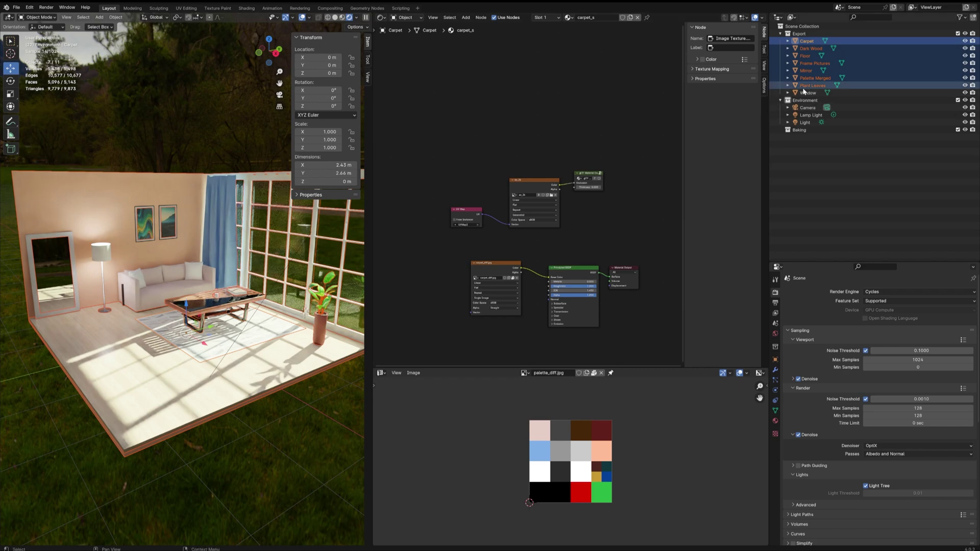
click(810, 49)
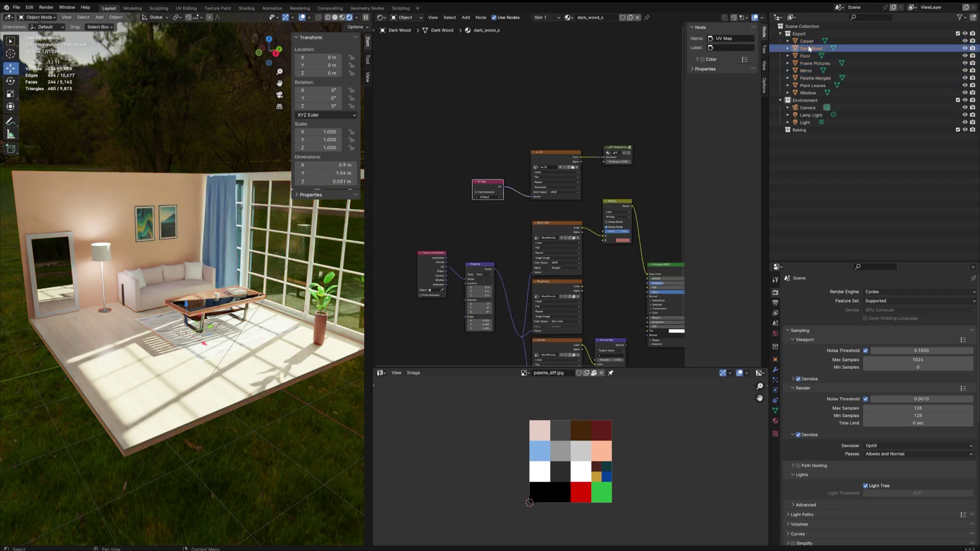
Step: Add an Image Texture node to the Carpet's material, above the existing nodes
click(808, 43)
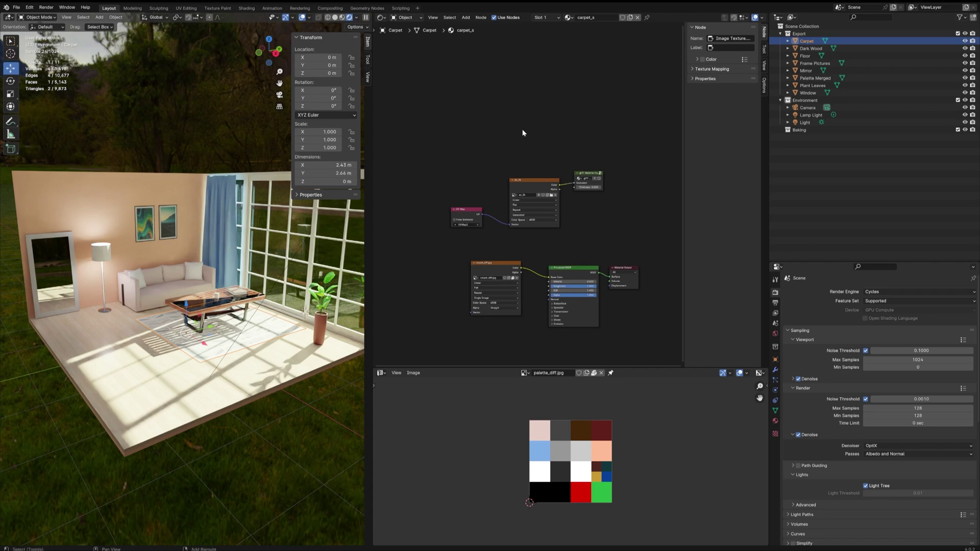
key(shift+a)
text(ima)
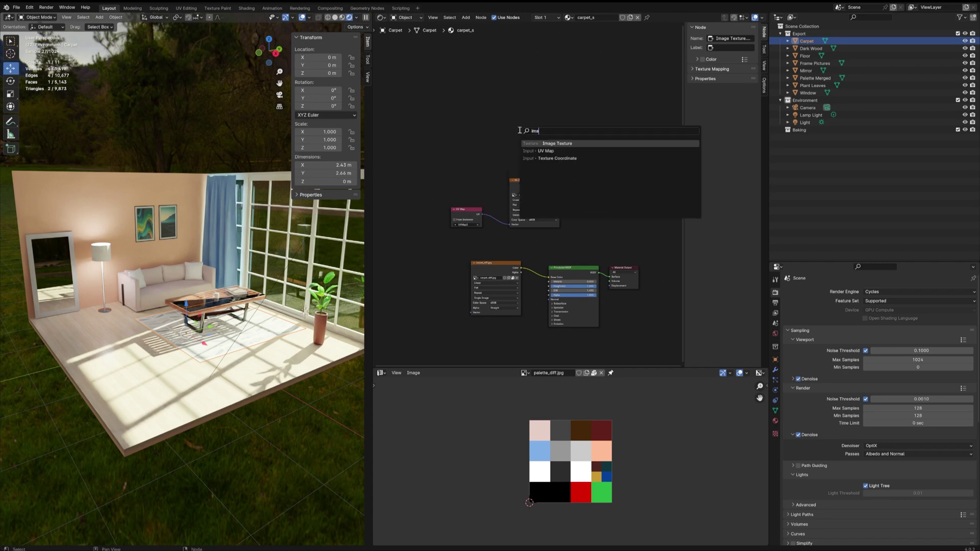
click(571, 143)
click(484, 133)
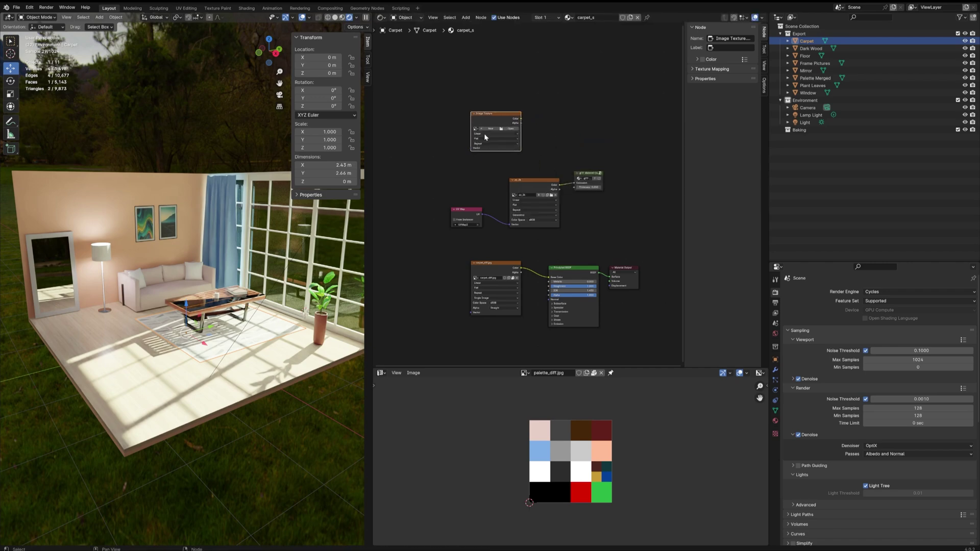
Step: Create a white 1024 × 1024 px, 32-bit float image named lightmap in the new Image Texture node
click(493, 130)
click(503, 144)
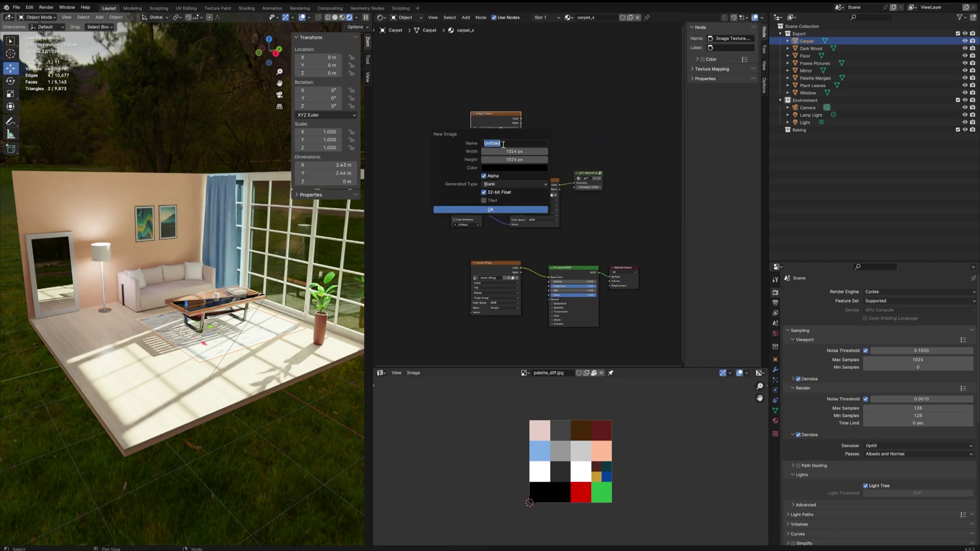
text(lightmap)
key(Return)
click(530, 168)
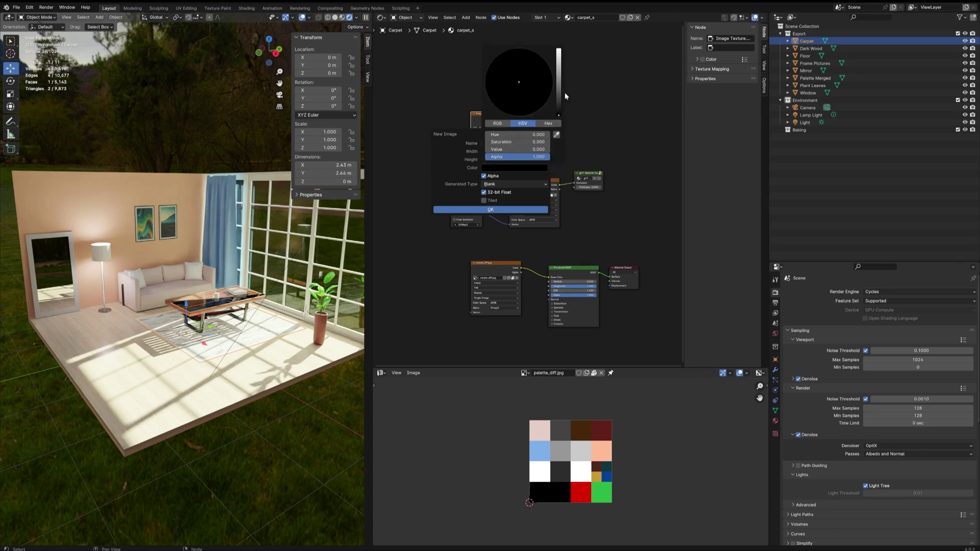
click(558, 58)
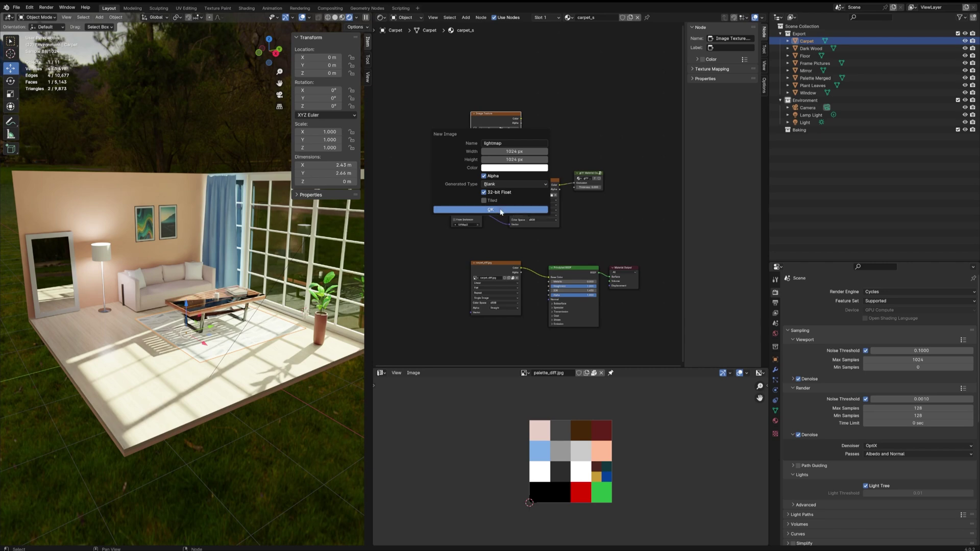
click(490, 210)
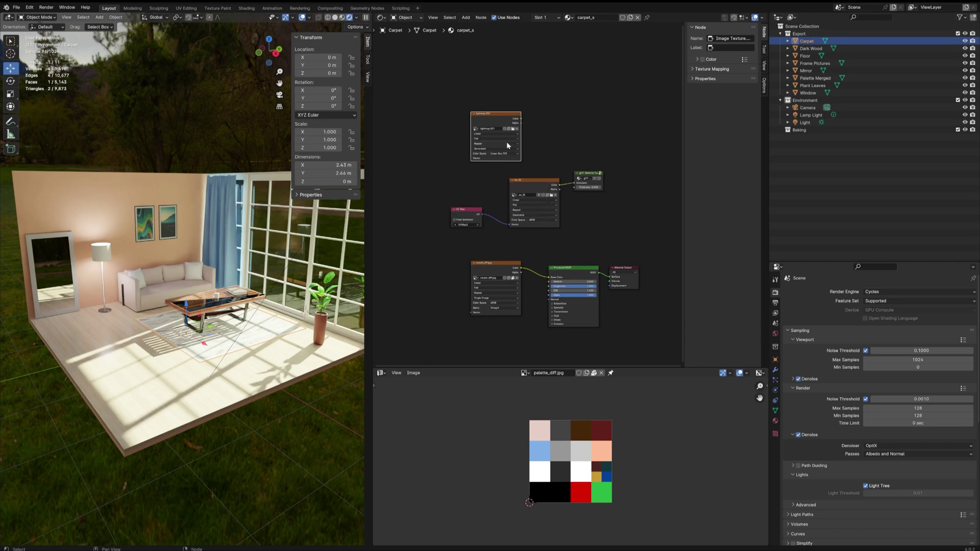
Step: Connect the UV Map node to the lightmap texture's Vector input and space out the Carpet's UV Map and occlusion texture nodes
drag(483, 214, 470, 163)
drag(456, 220, 434, 222)
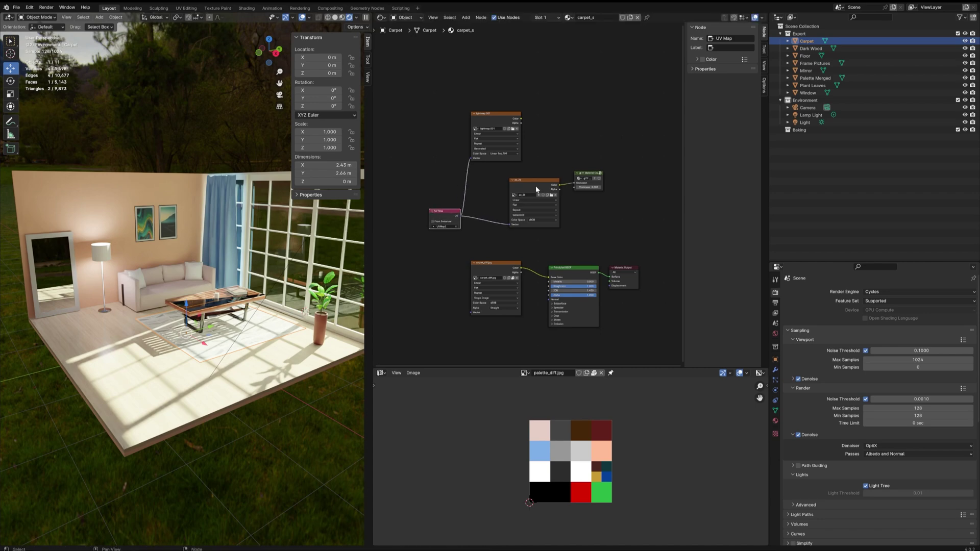
drag(536, 190, 528, 196)
scroll(528, 193, up, 1)
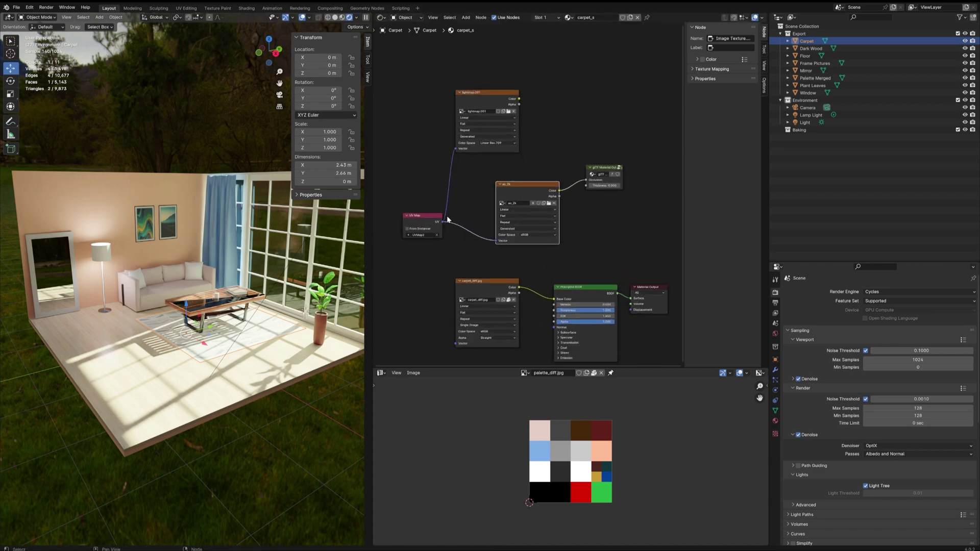
Step: Check the Carpet's UV map list, made taller, and its UVMap2 layout in Edit Mode
click(775, 410)
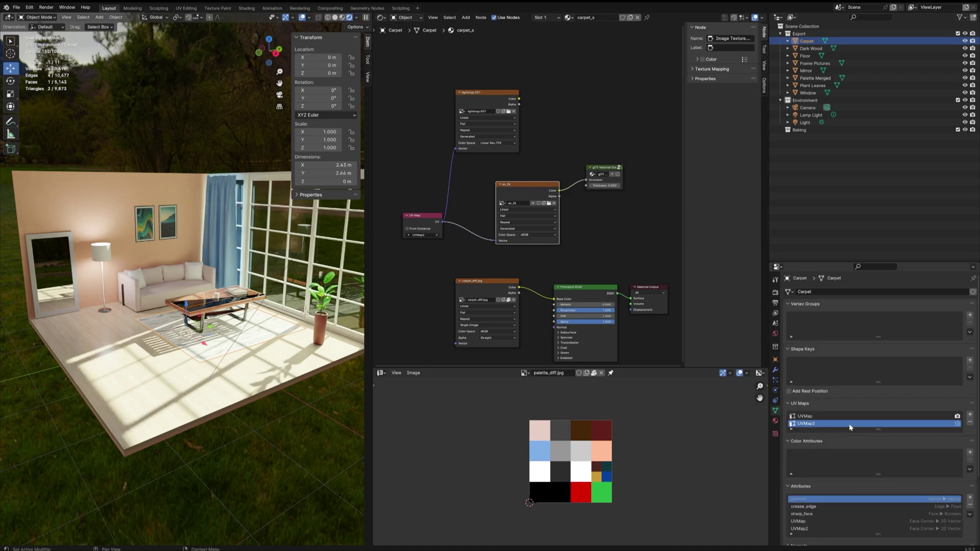
drag(879, 429, 880, 443)
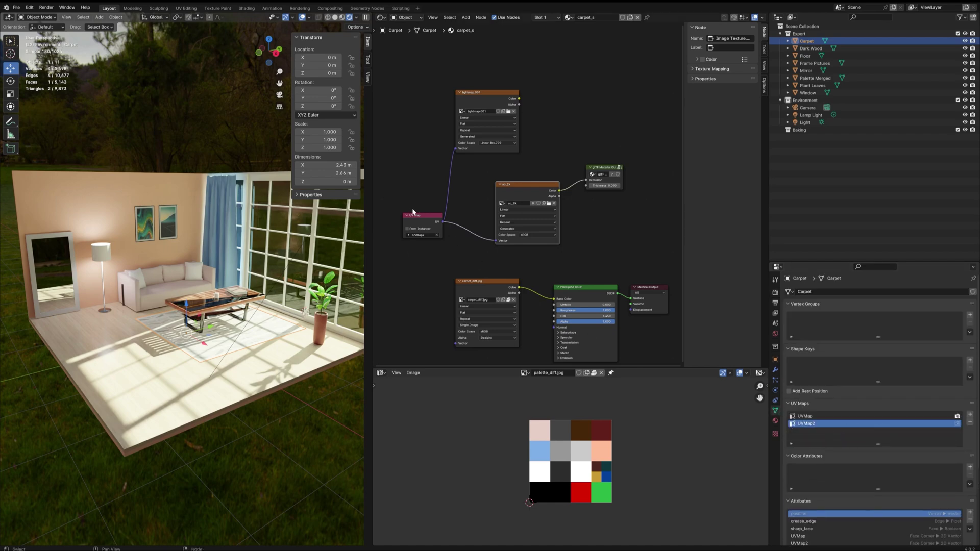
drag(419, 223, 420, 211)
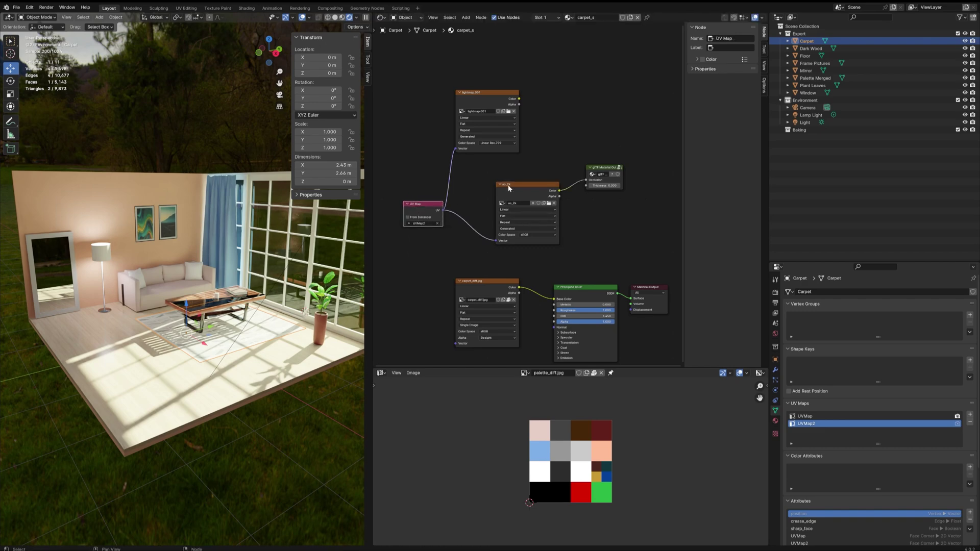
key(Tab)
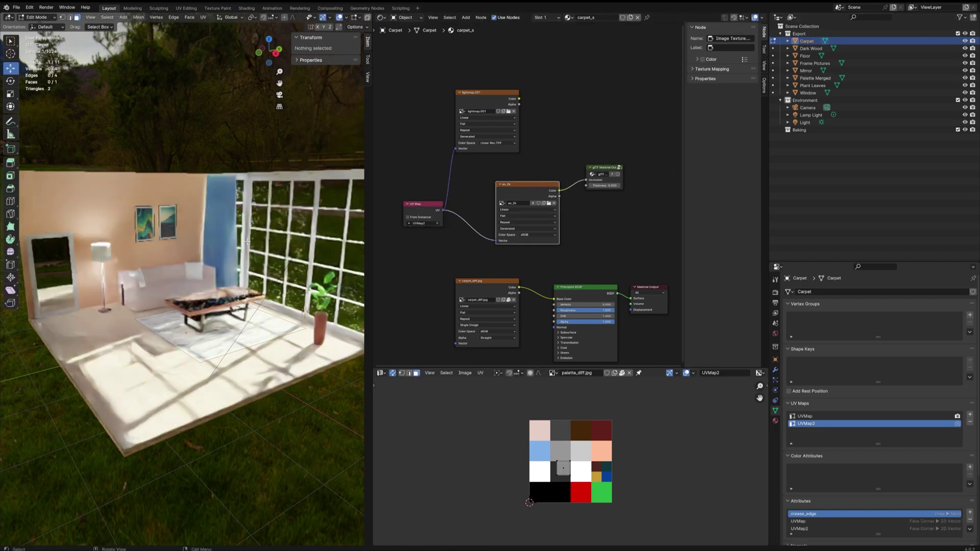
key(Tab)
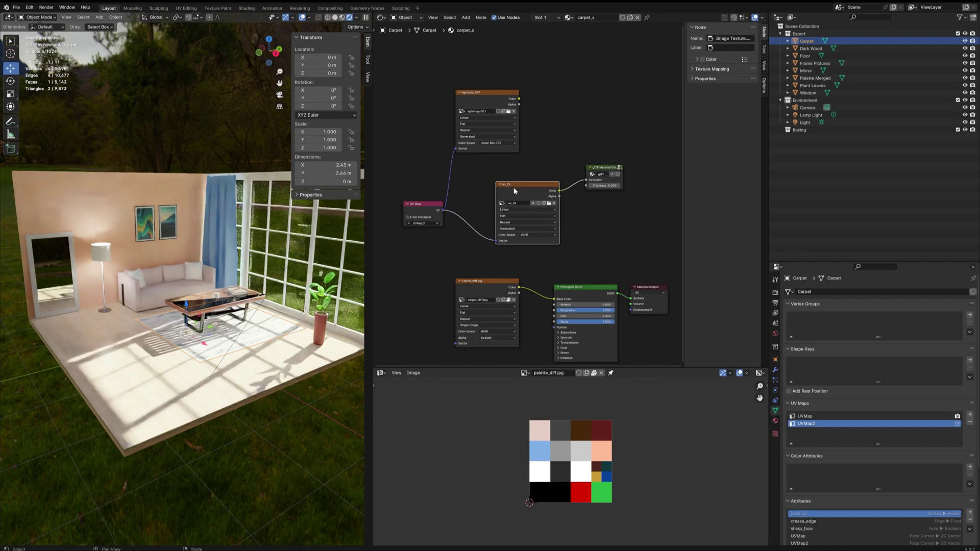
Step: Set the lightmap texture's color space to Non-Color and reposition its node above the occlusion texture node
drag(481, 114, 486, 112)
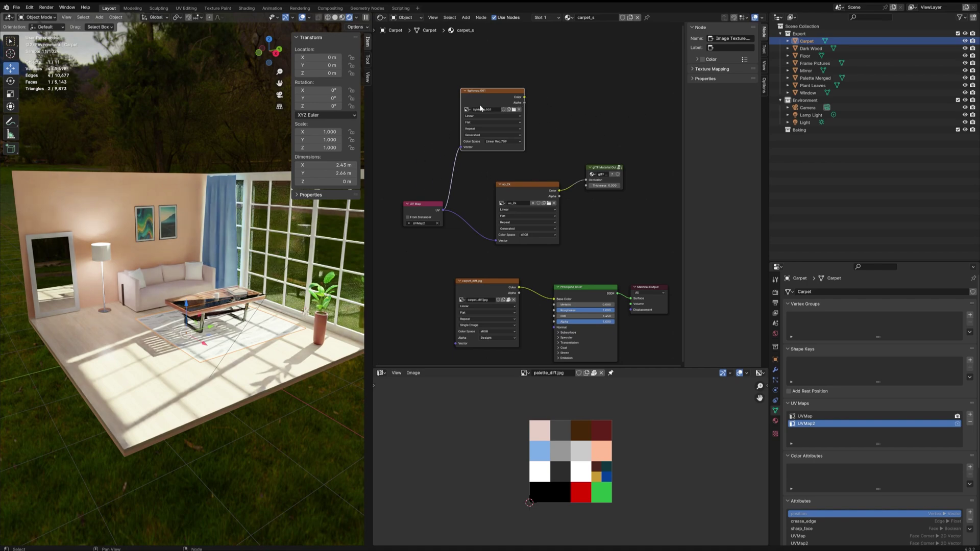
drag(482, 99, 494, 97)
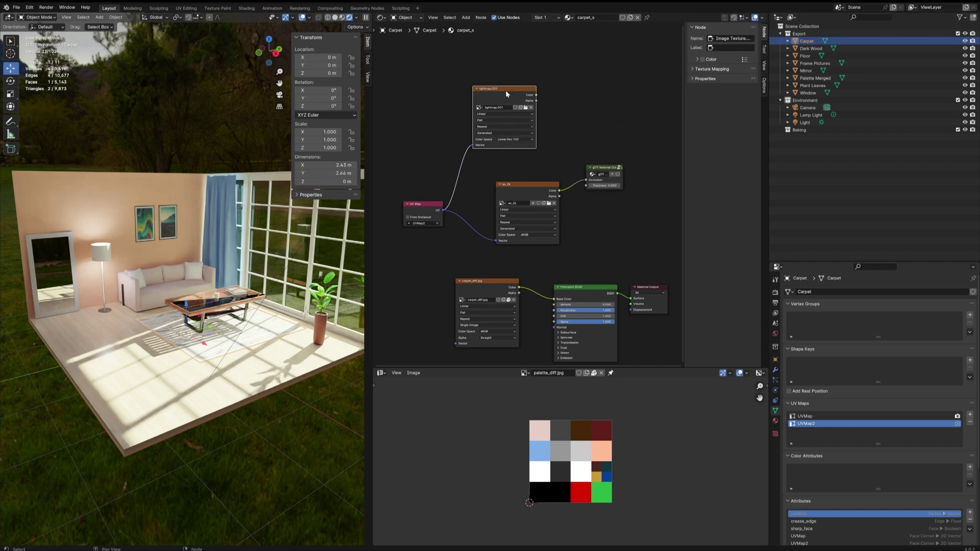
drag(507, 94, 479, 100)
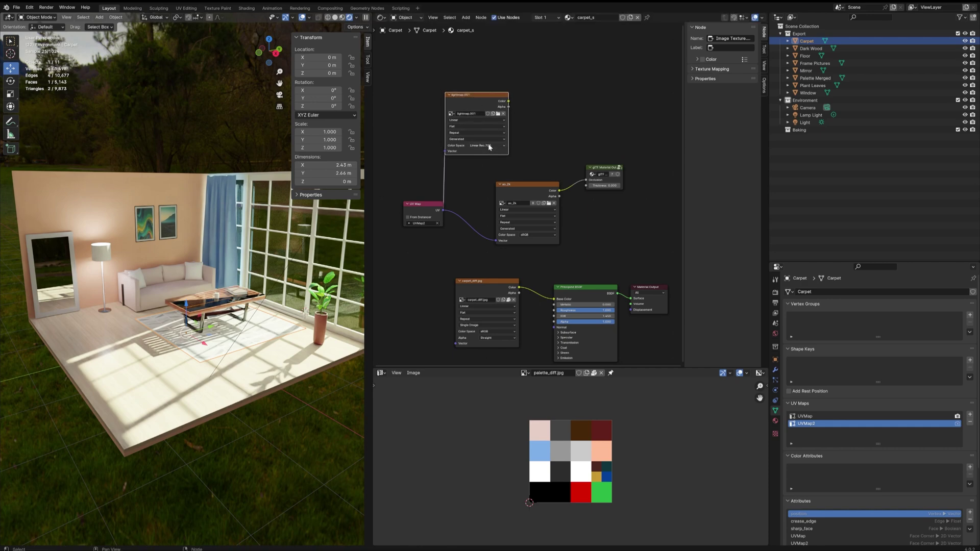
click(489, 147)
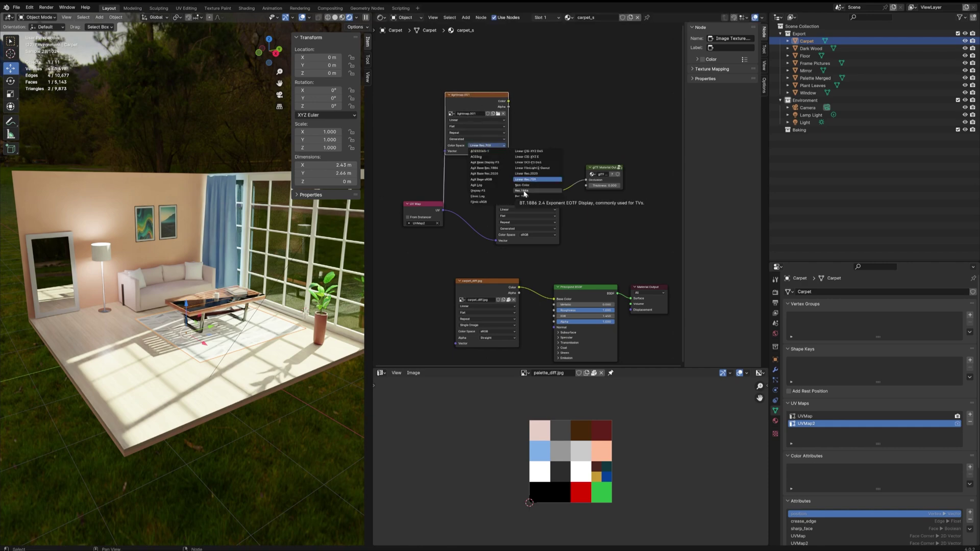
click(486, 146)
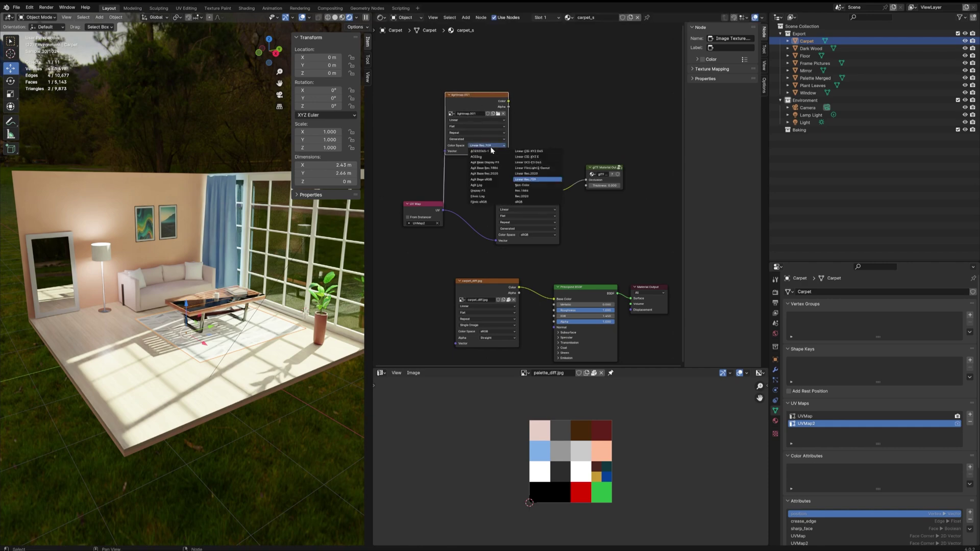
click(527, 185)
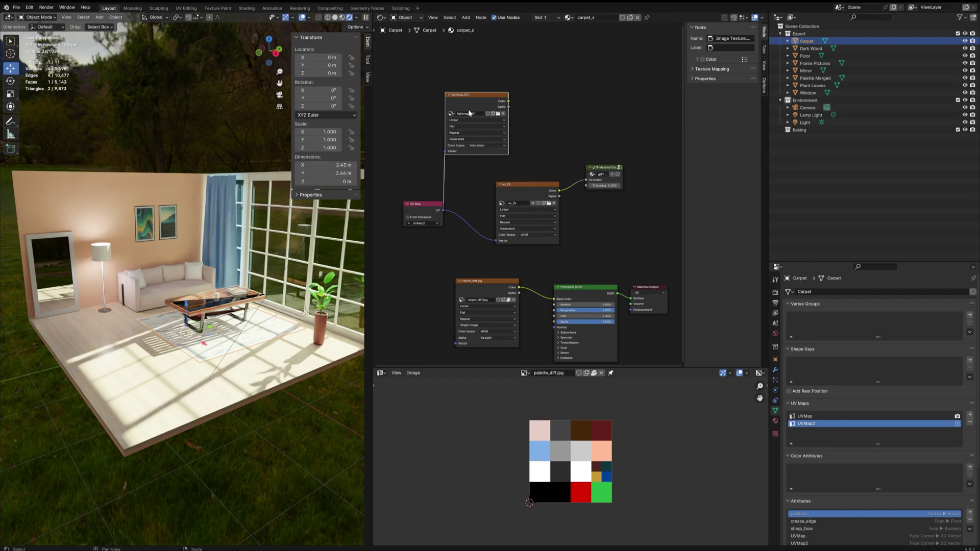
drag(474, 95, 501, 88)
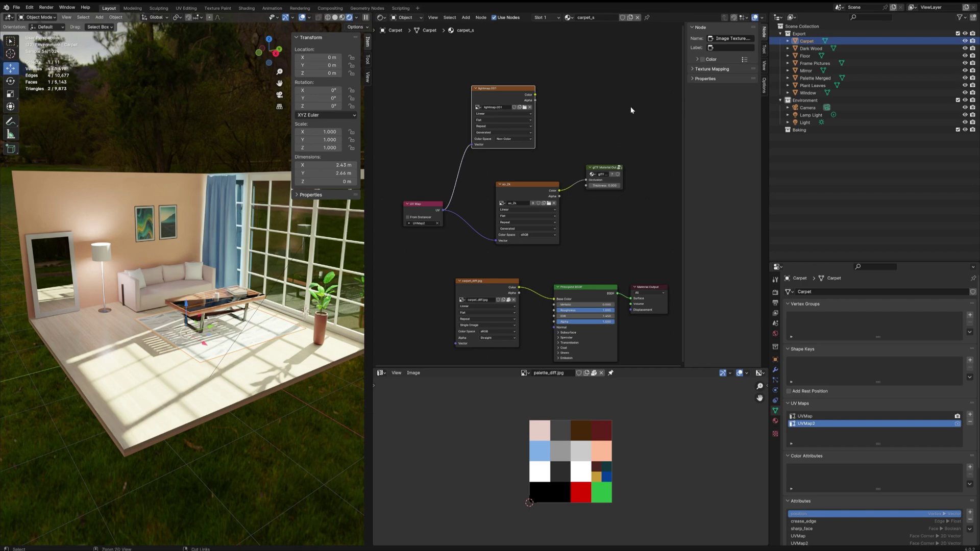
Step: Copy the Carpet's lightmap texture node into the Dark Wood, Floor, Frame Pictures, Palette Merged and Plant Leaves materials
click(807, 49)
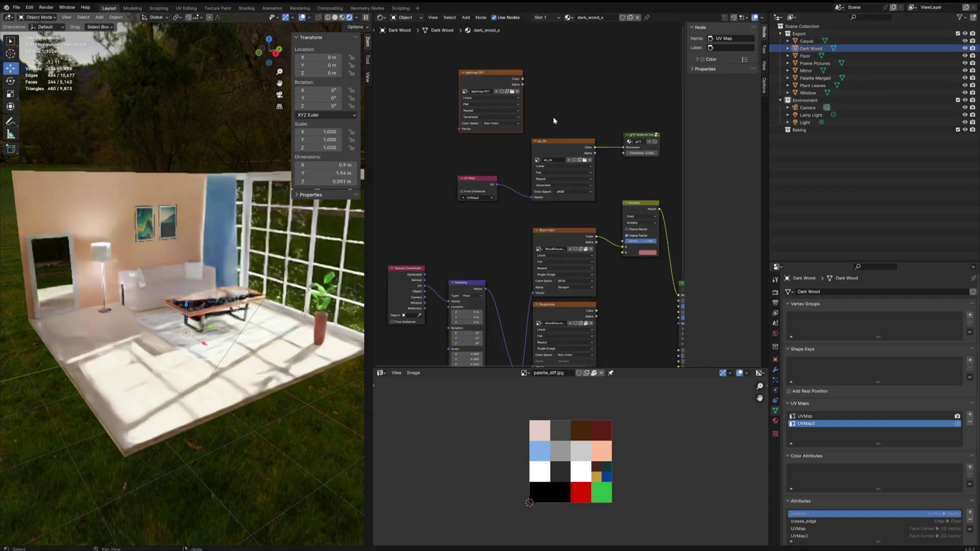
click(805, 55)
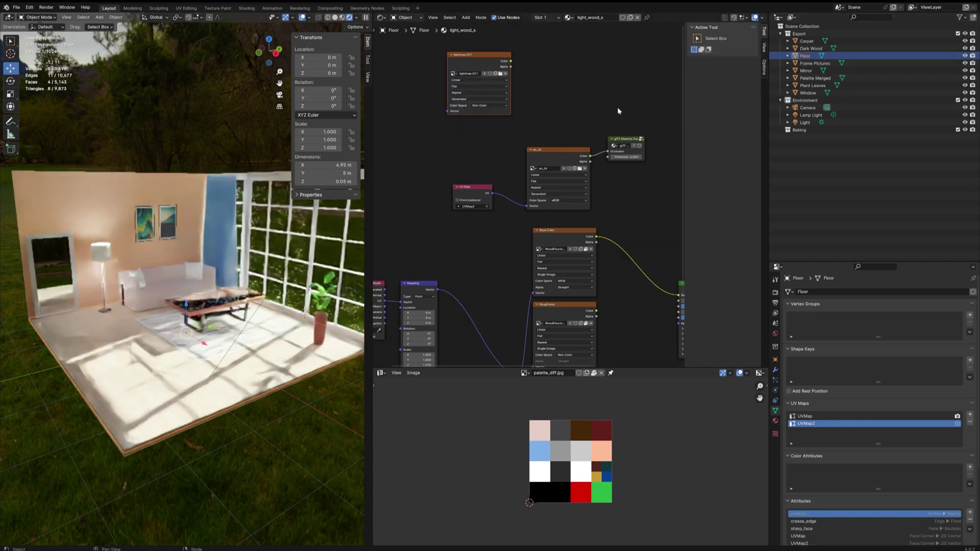
click(816, 64)
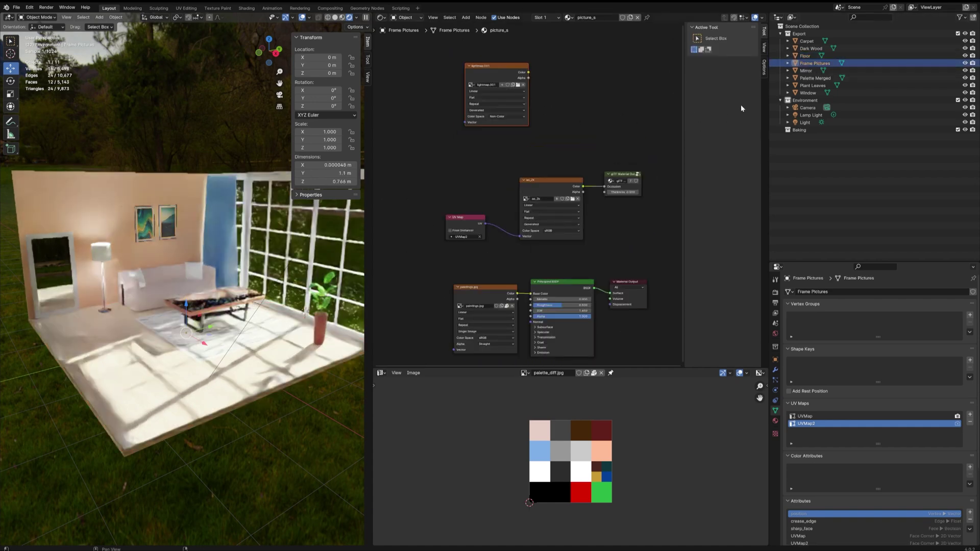
click(812, 77)
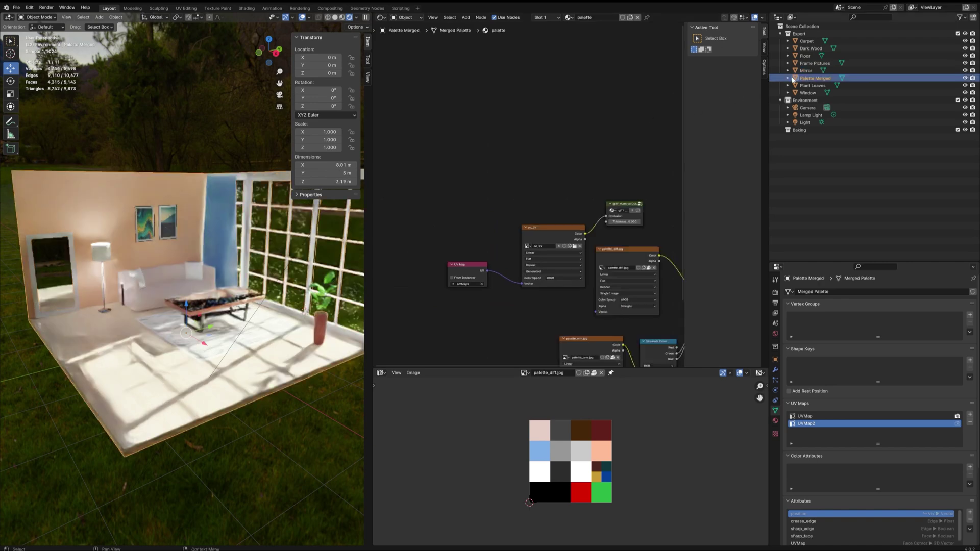
click(812, 85)
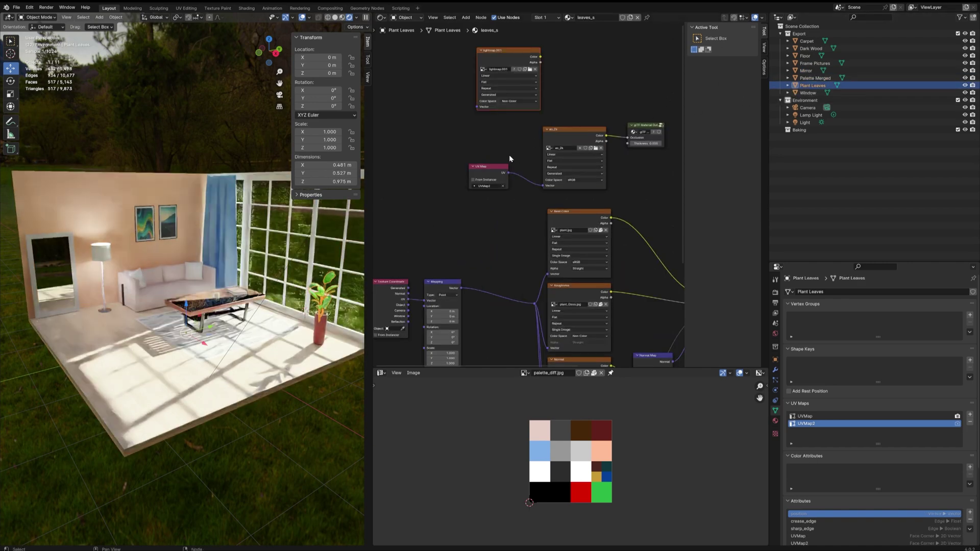
Step: Connect the UV Map node to the lightmap texture's Vector input in the Plant Leaves, Palette Merged and Mirror materials
drag(509, 173, 476, 107)
click(815, 78)
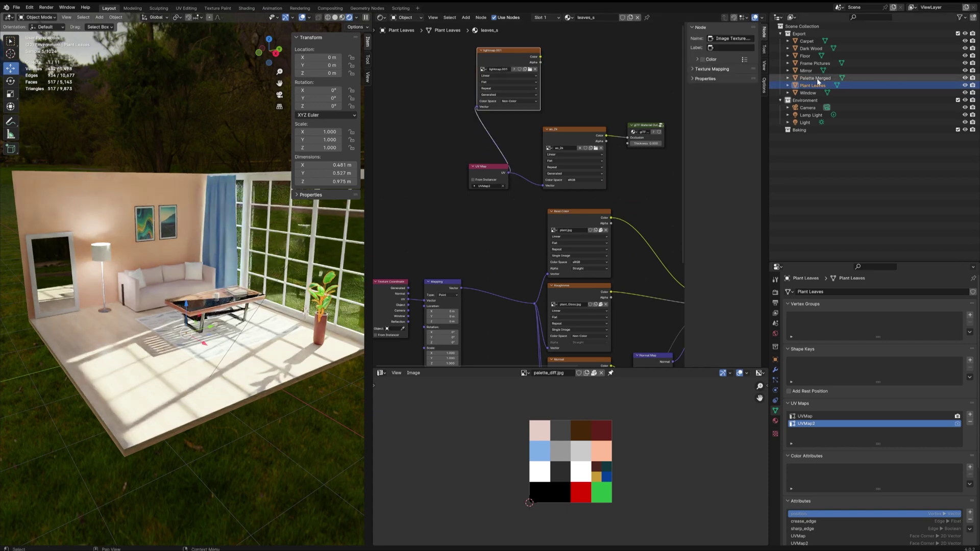
drag(488, 271, 486, 170)
click(806, 71)
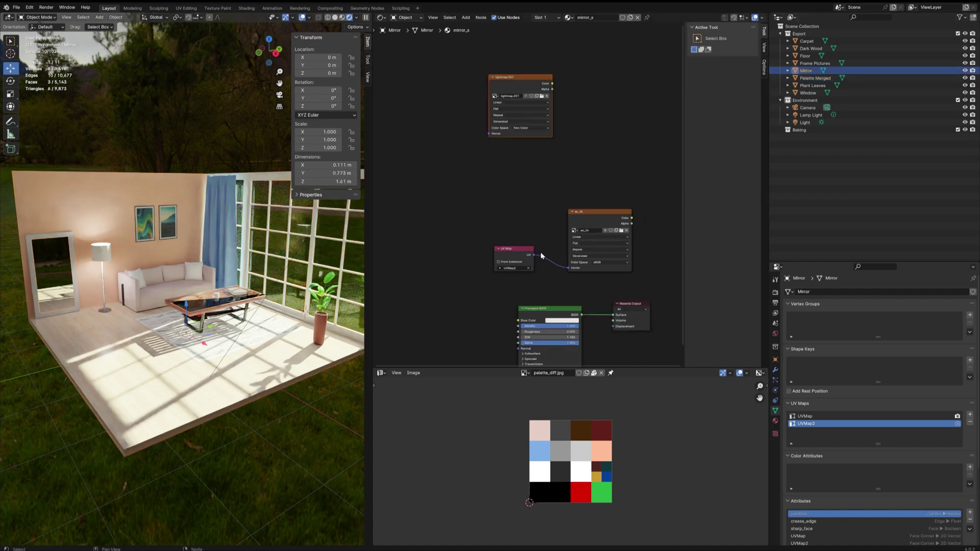
drag(534, 257, 489, 133)
click(504, 92)
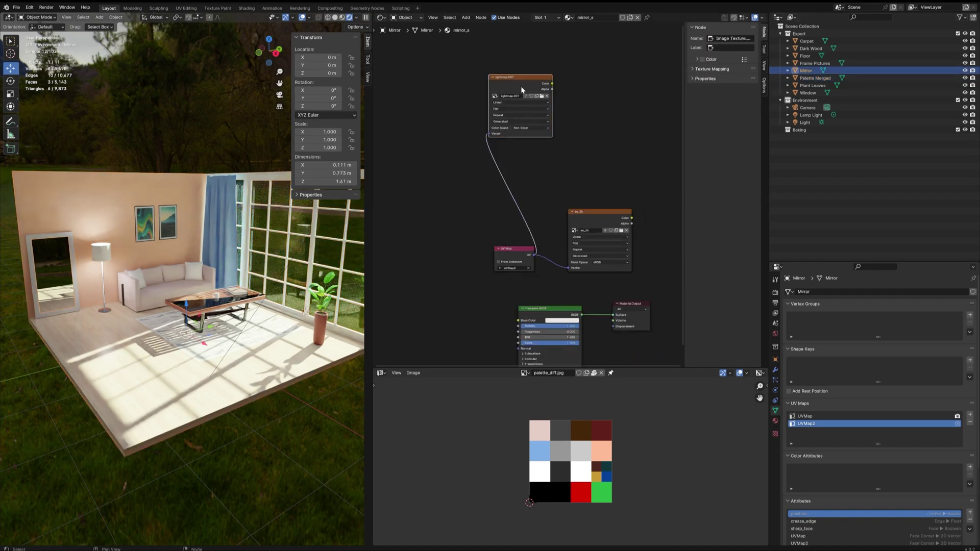
Step: Connect the UV Map node to the lightmap texture in the Frame Pictures, Floor and Dark Wood materials, leaving each lightmap texture node selected
click(812, 63)
drag(482, 224, 465, 122)
click(483, 84)
click(805, 56)
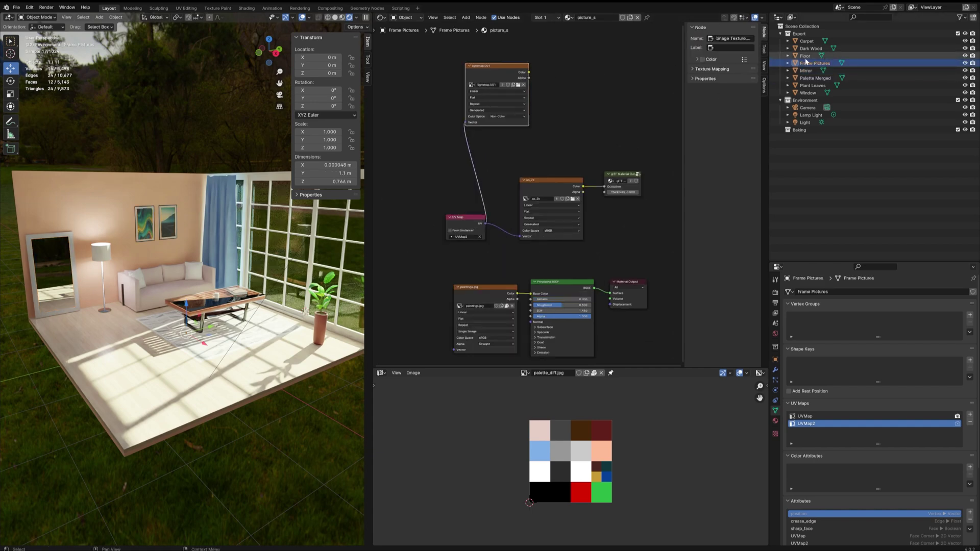
drag(492, 197, 448, 110)
click(480, 61)
click(810, 48)
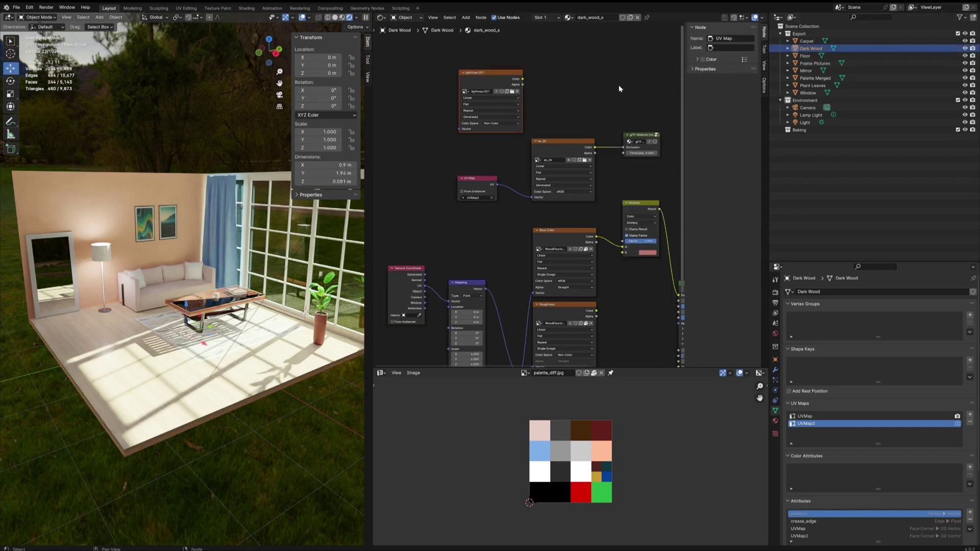
drag(496, 184, 458, 130)
click(518, 114)
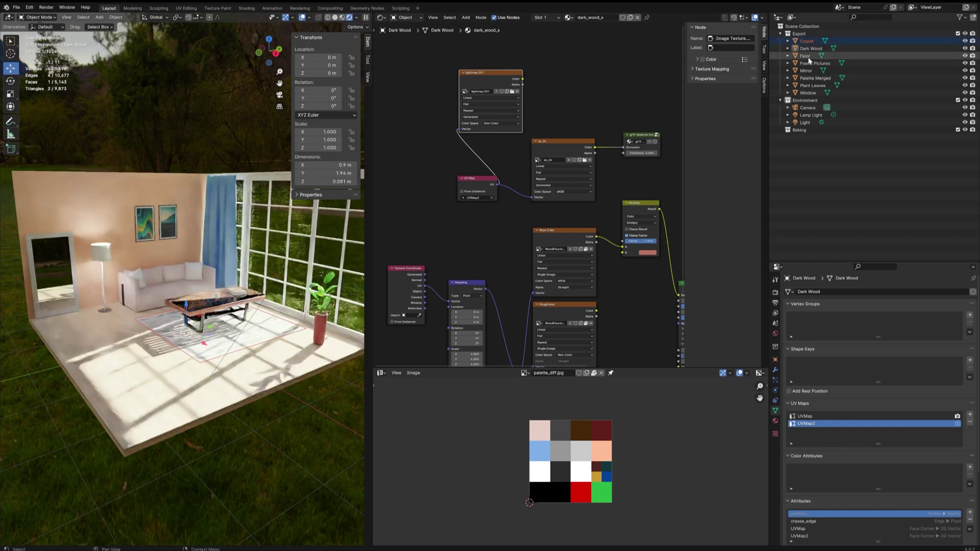
Step: Join all the export objects from Carpet through Plant Leaves into one object, leaving out the Window
click(808, 93)
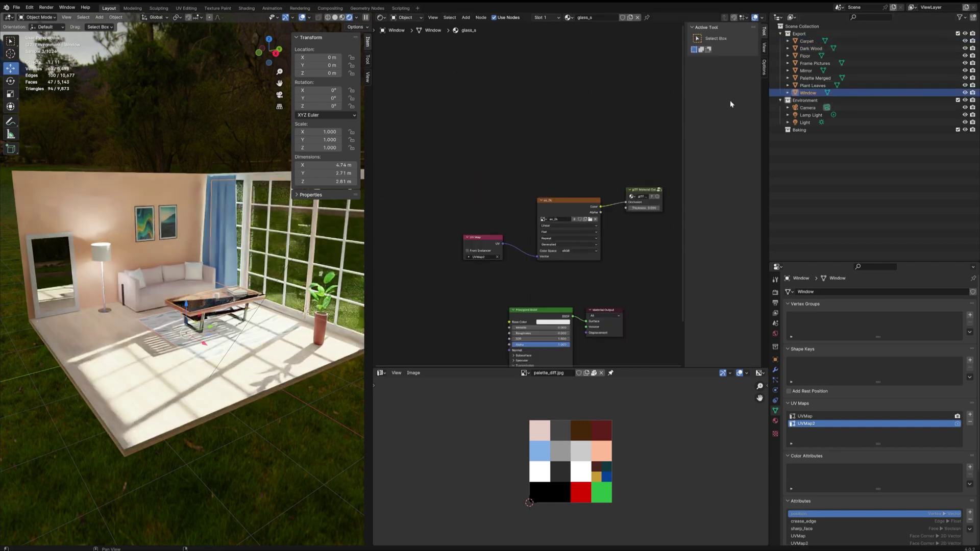
click(806, 41)
shift+click(814, 85)
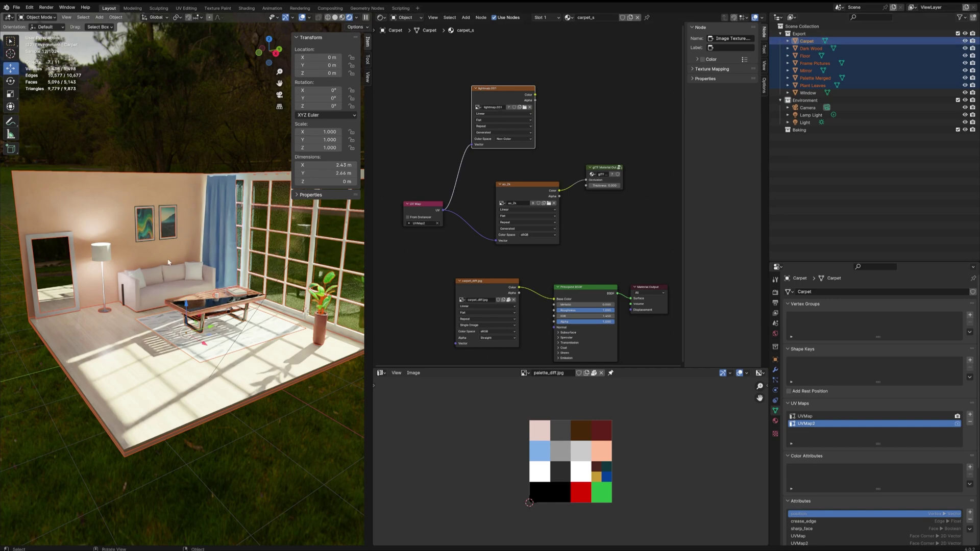
right_click(188, 264)
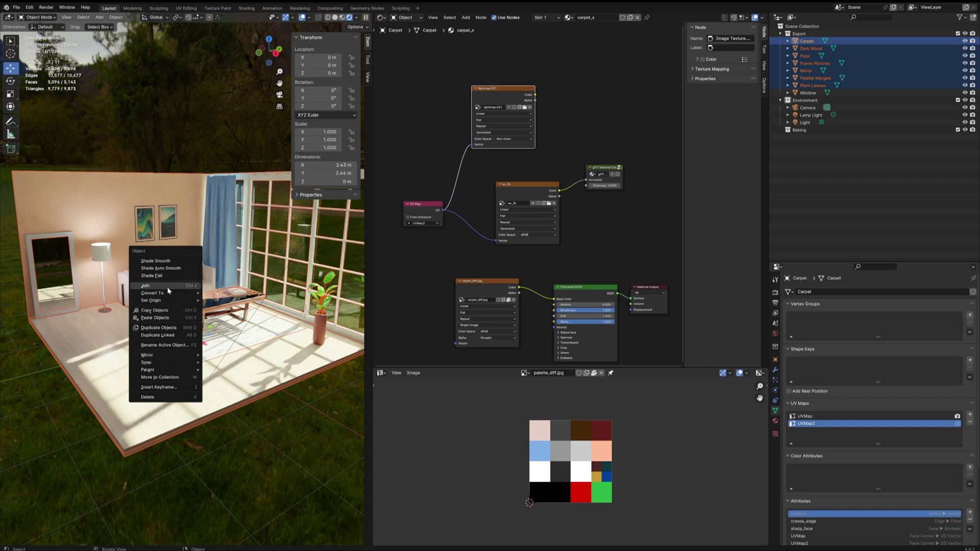
click(145, 286)
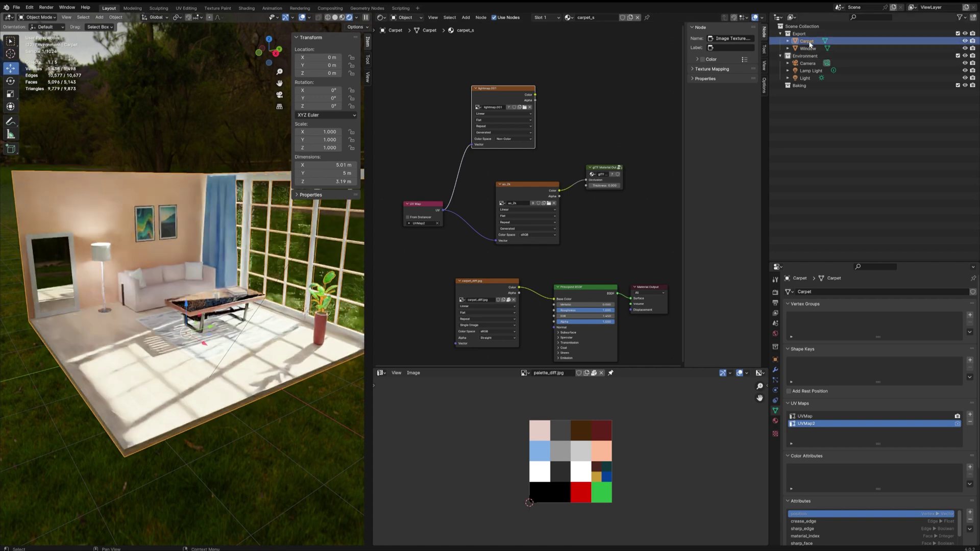
Step: Move the joined object into the Baking collection and rename it baking
drag(809, 44, 799, 85)
double_click(805, 86)
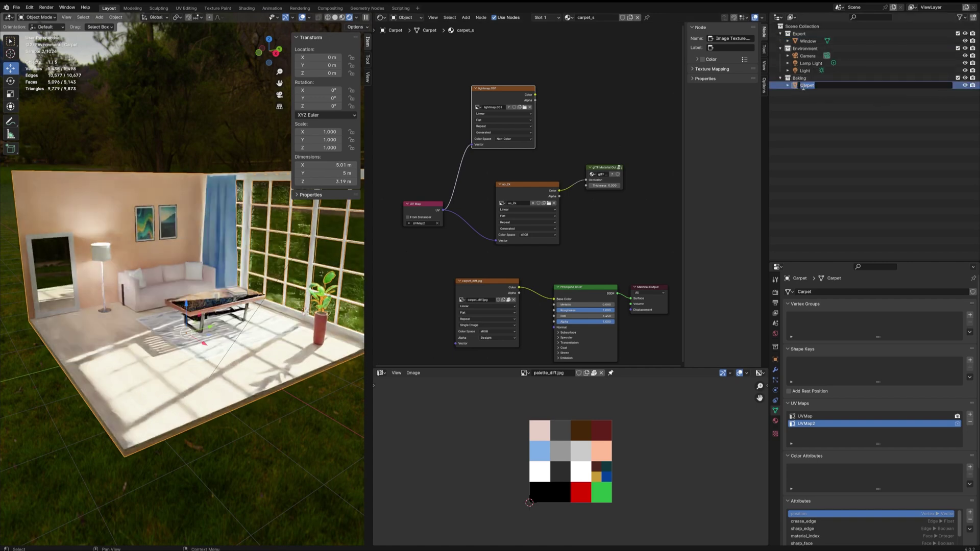
text(Baking)
key(Return)
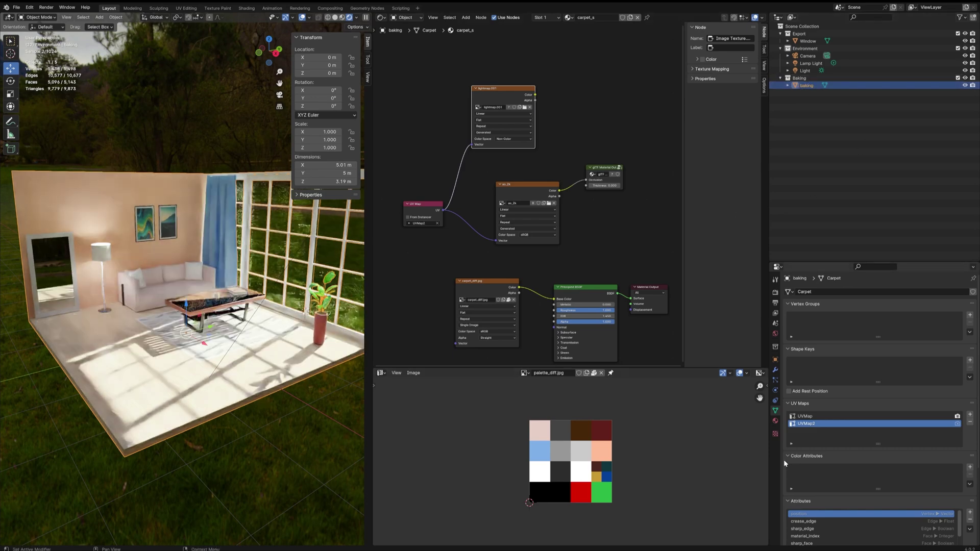
Step: Set the Cycles render sampling to 1024 maximum samples and 1024 minimum samples
click(776, 302)
click(776, 292)
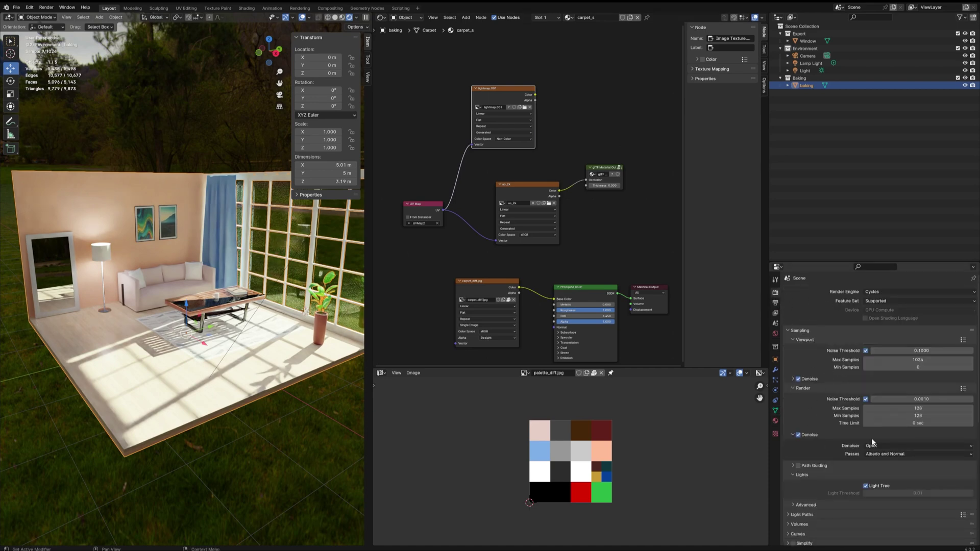
scroll(857, 408, down, 1)
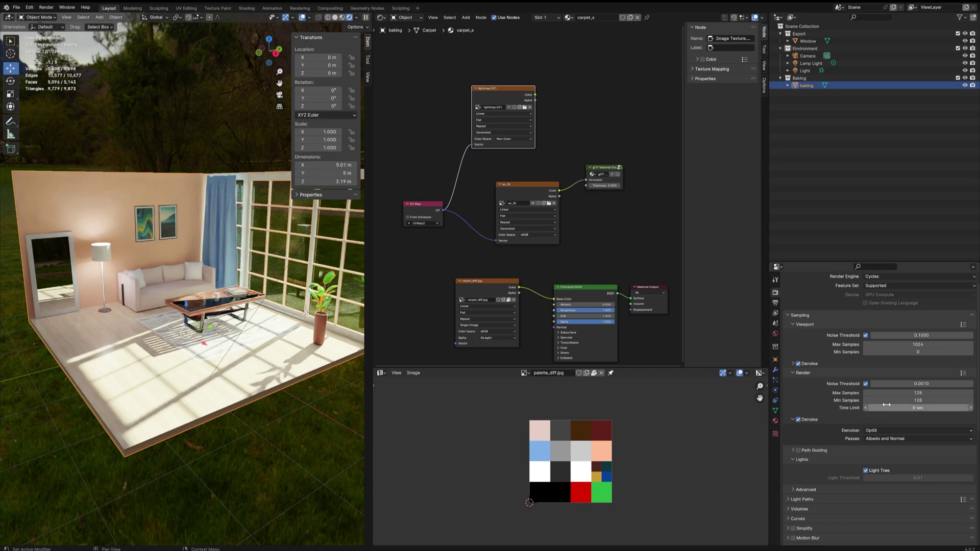
click(925, 393)
text(1024)
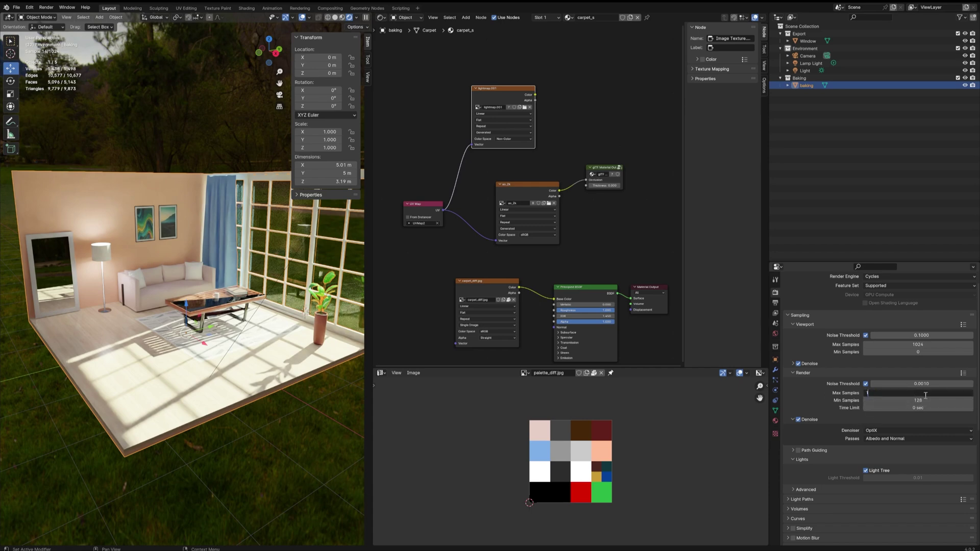
key(Tab)
text(12)
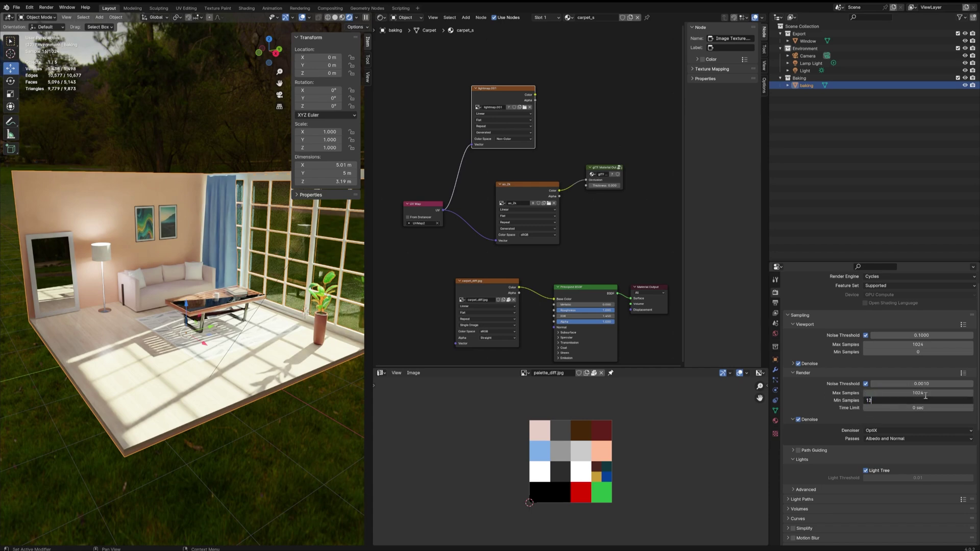
text(24)
key(Return)
Step: Choose Diffuse as the bake type and check the influence, output and margin settings of the bake
scroll(892, 403, down, 4)
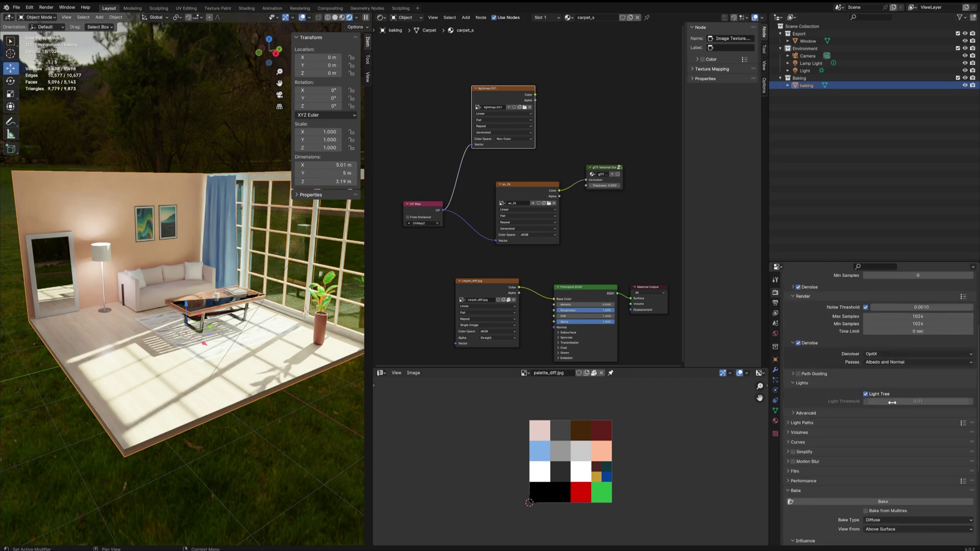
scroll(892, 402, down, 5)
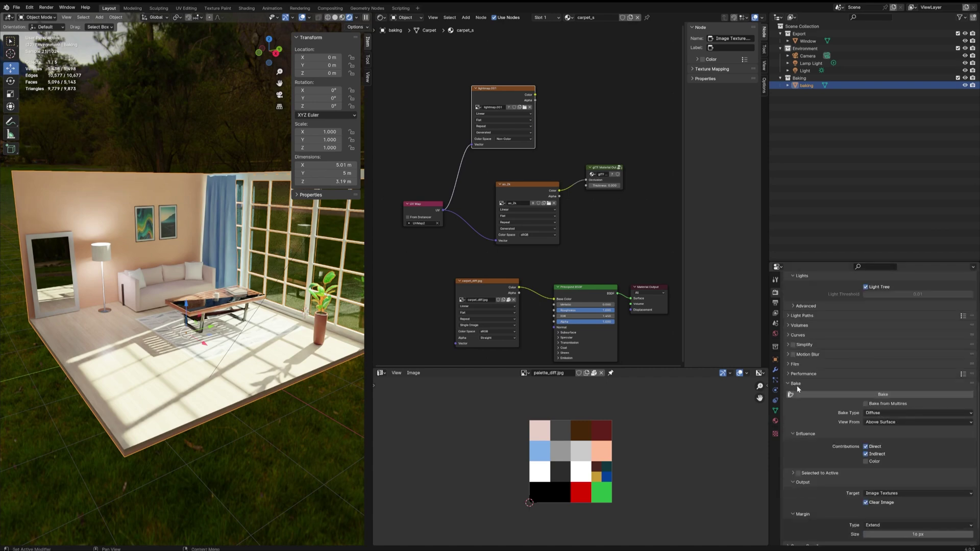
middle_drag(790, 387, 801, 515)
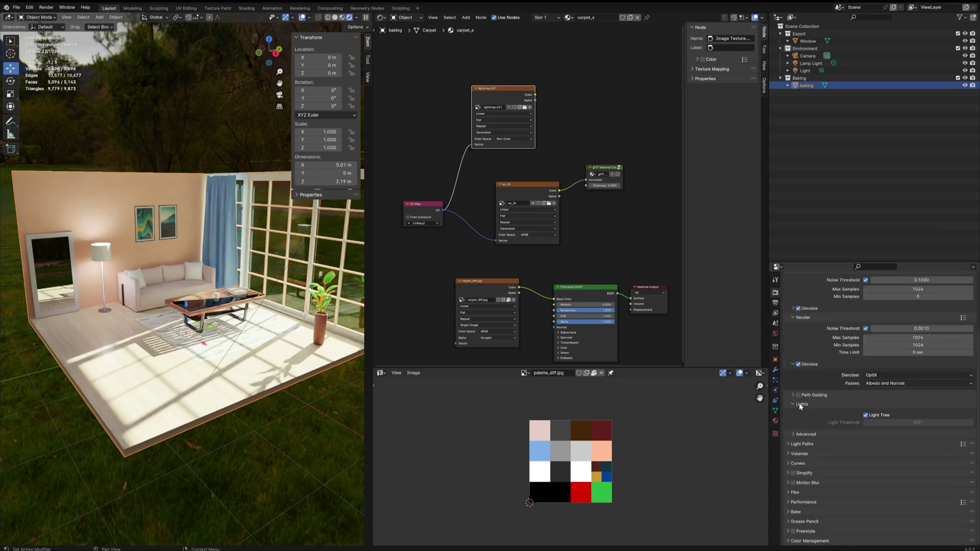
scroll(879, 505, down, 4)
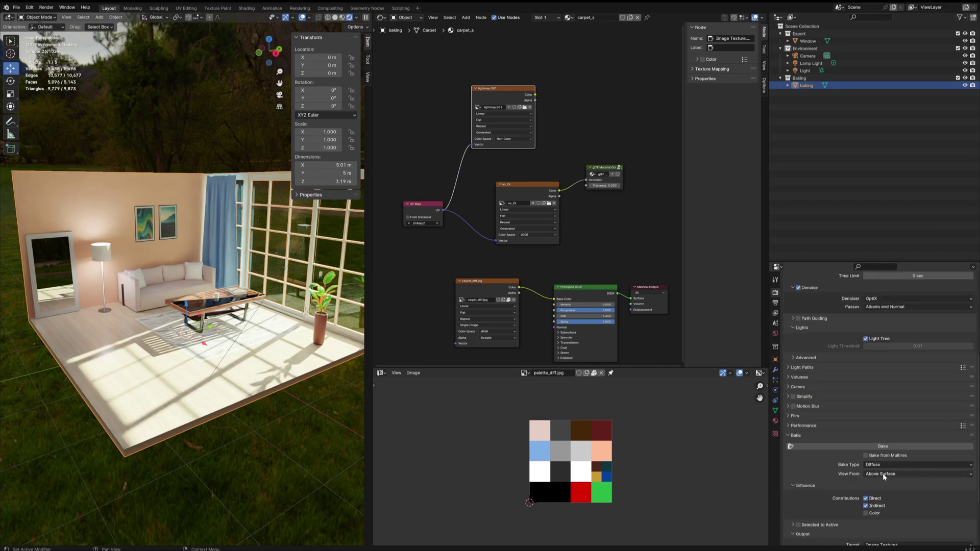
click(881, 465)
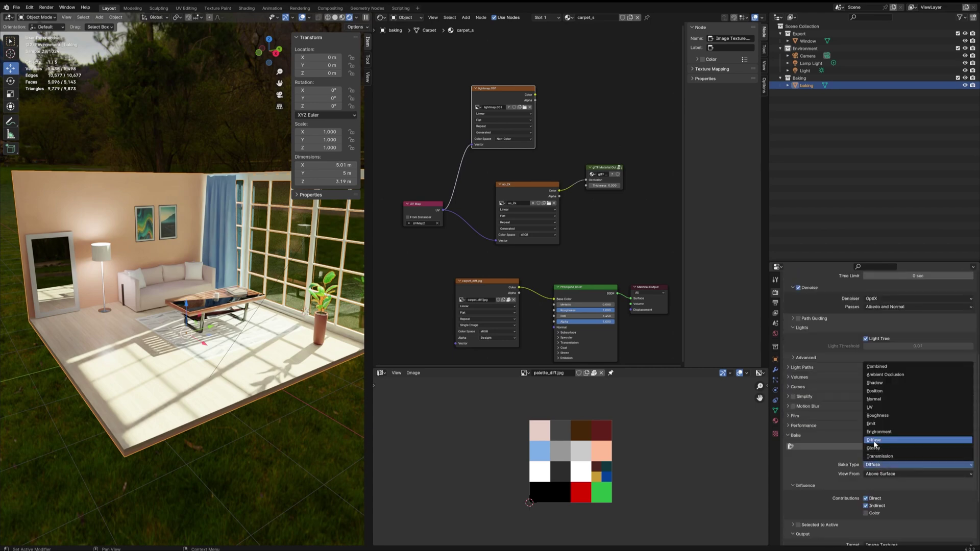
click(874, 440)
scroll(870, 431, down, 4)
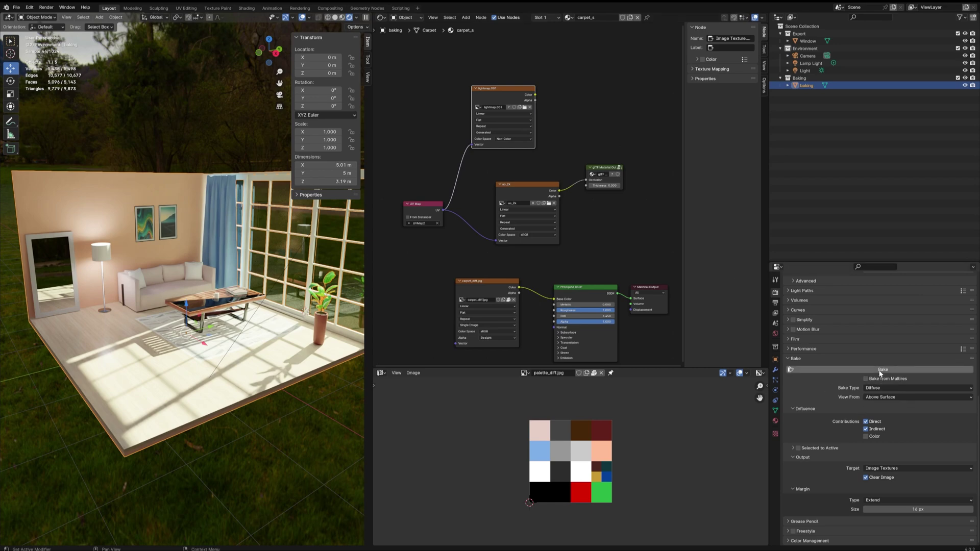
Step: Display the lightmap.001 image in the image editor and bake the joined object's diffuse lighting
click(526, 373)
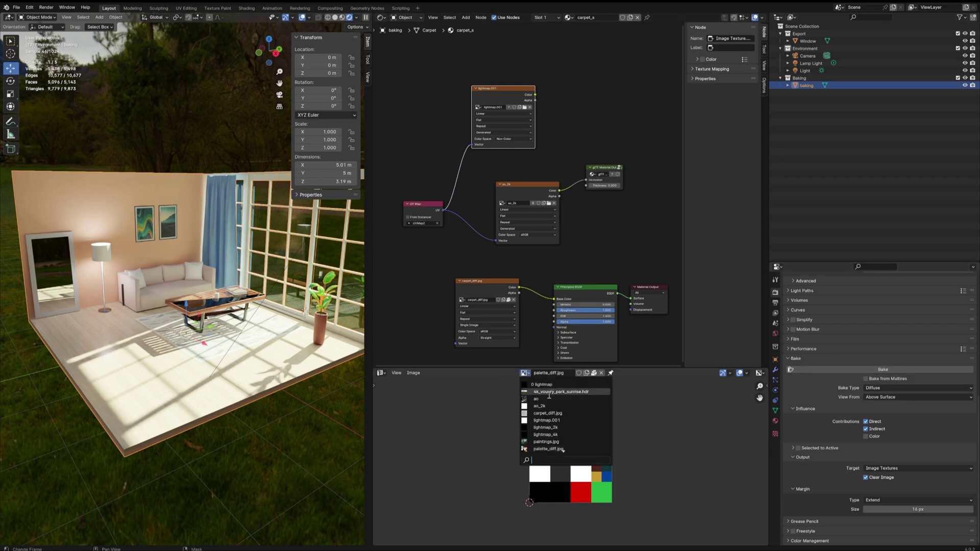
click(541, 386)
key(Home)
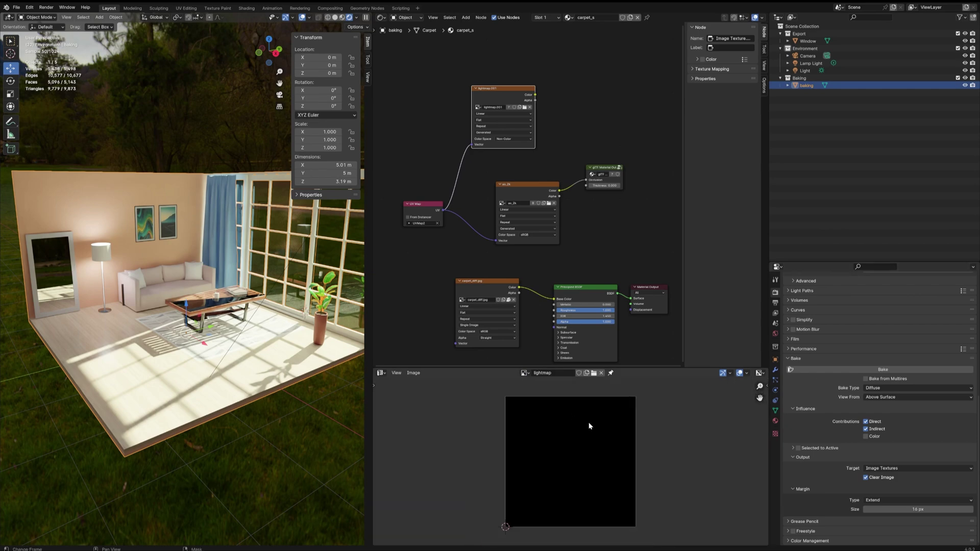
click(525, 373)
click(553, 426)
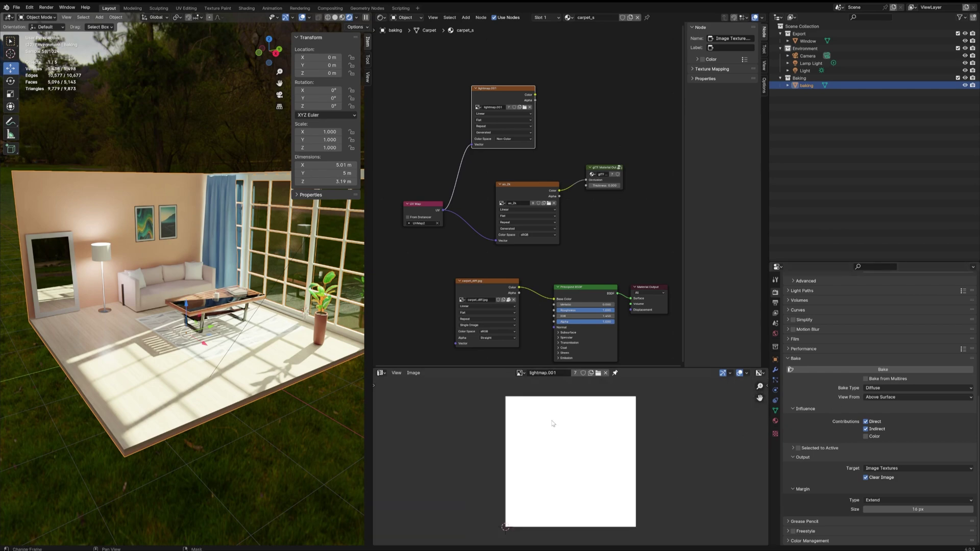
click(880, 370)
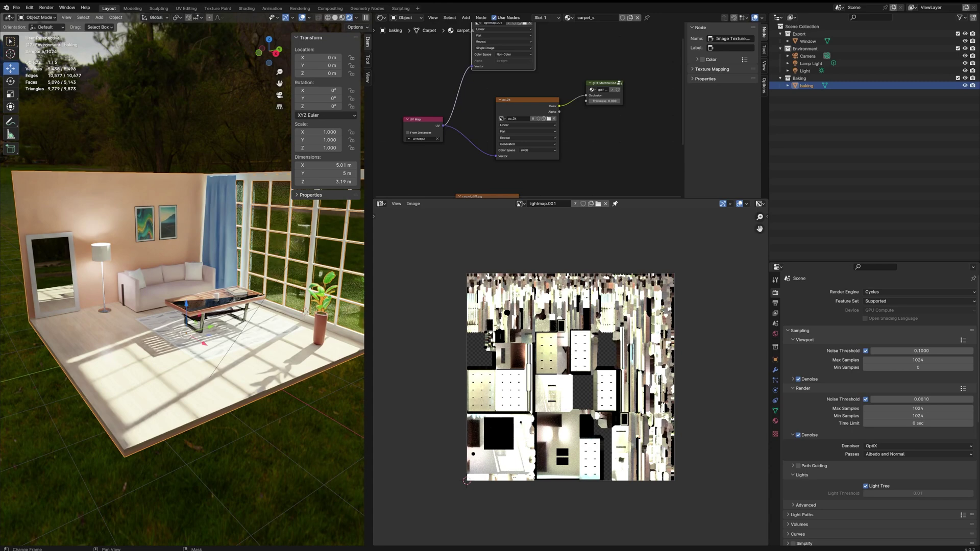
Step: Save the baked lightmap in Radiance HDR format as lightmap.001.hdr in the textures folder
click(413, 203)
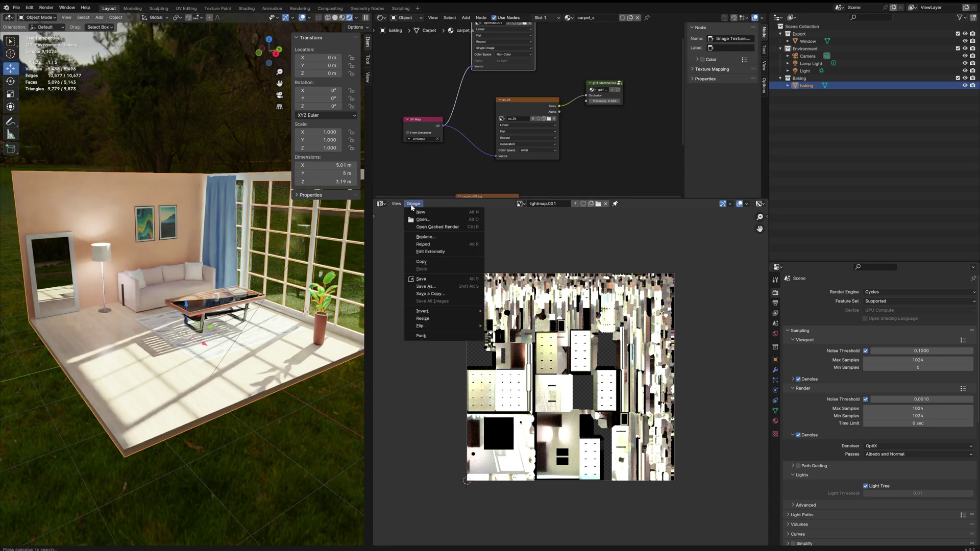
click(426, 286)
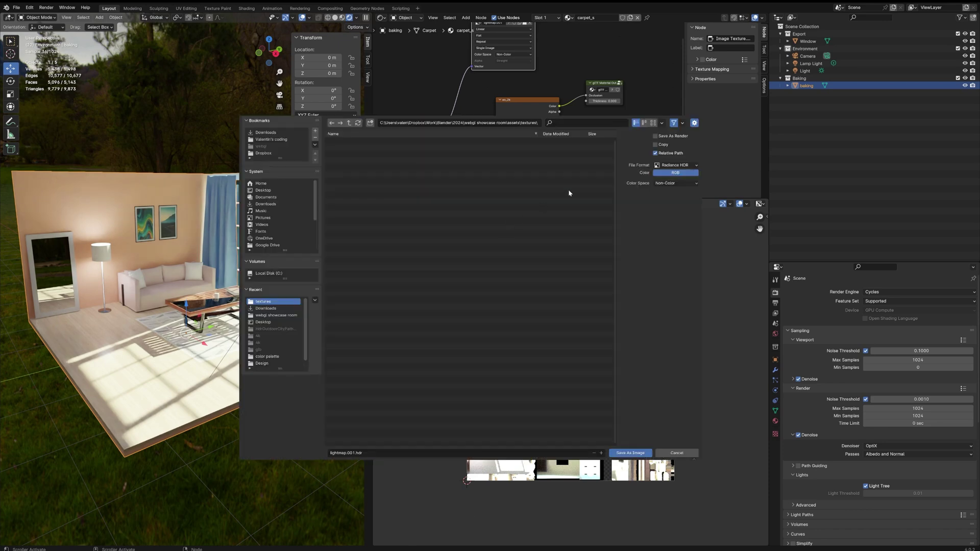
click(675, 165)
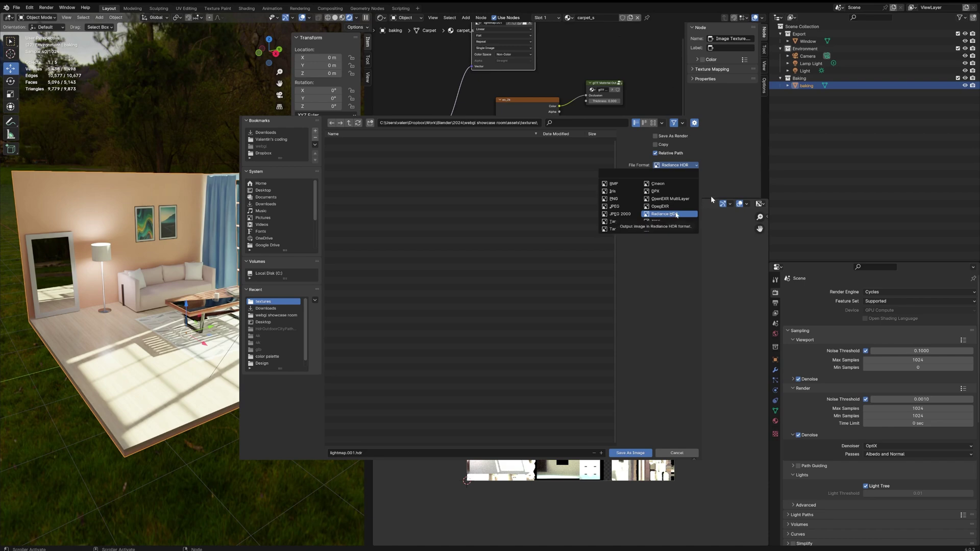
click(659, 214)
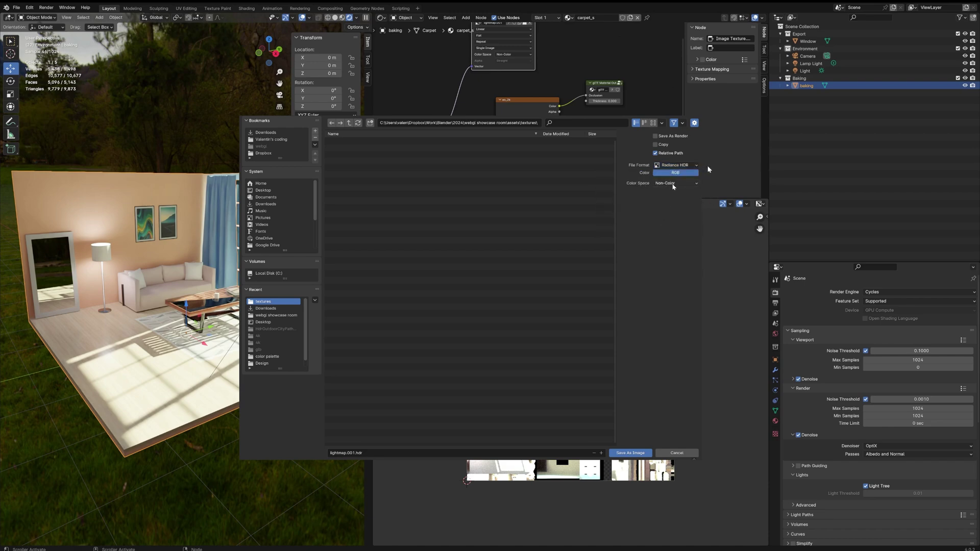
click(630, 453)
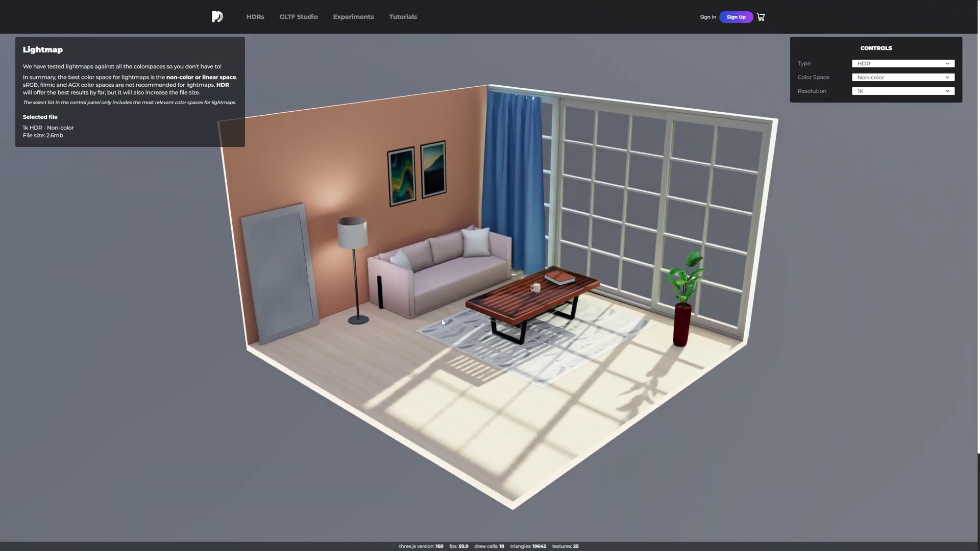
Step: Switch to the Lightmap demo web page and examine the room's baked lighting from several angles with the 1K HDR Non-color lightmap
mouse_move(428, 330)
mouse_down()
mouse_move(384, 331)
mouse_move(426, 345)
mouse_up()
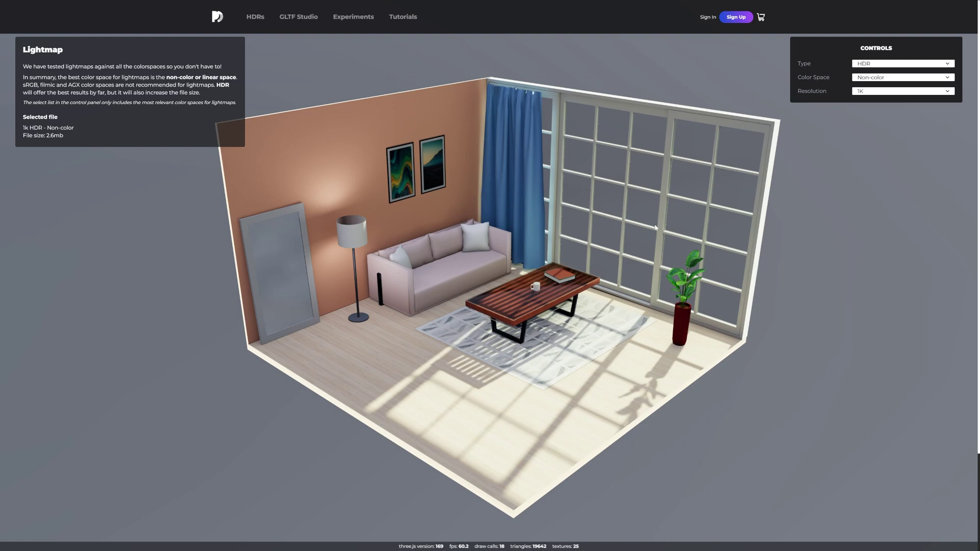
drag(655, 228, 678, 167)
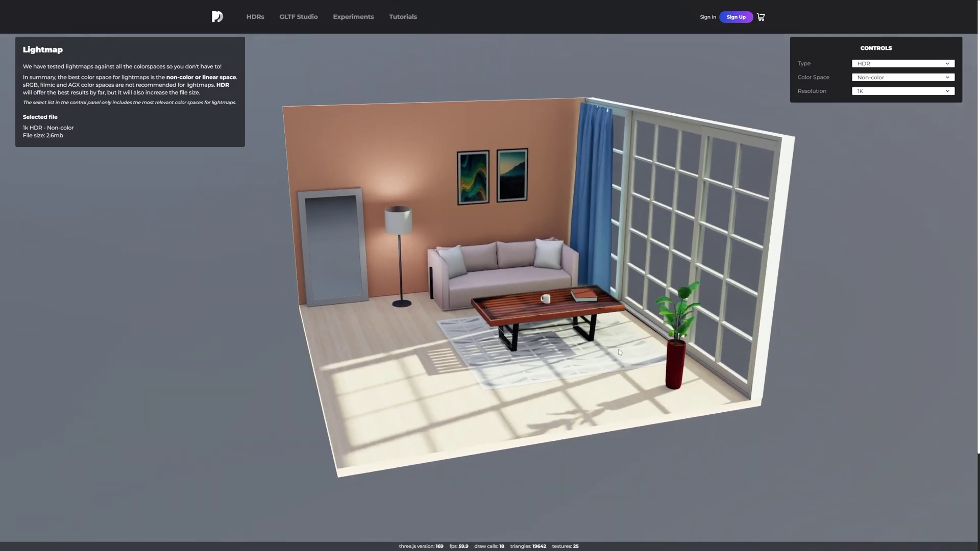
drag(404, 350, 431, 346)
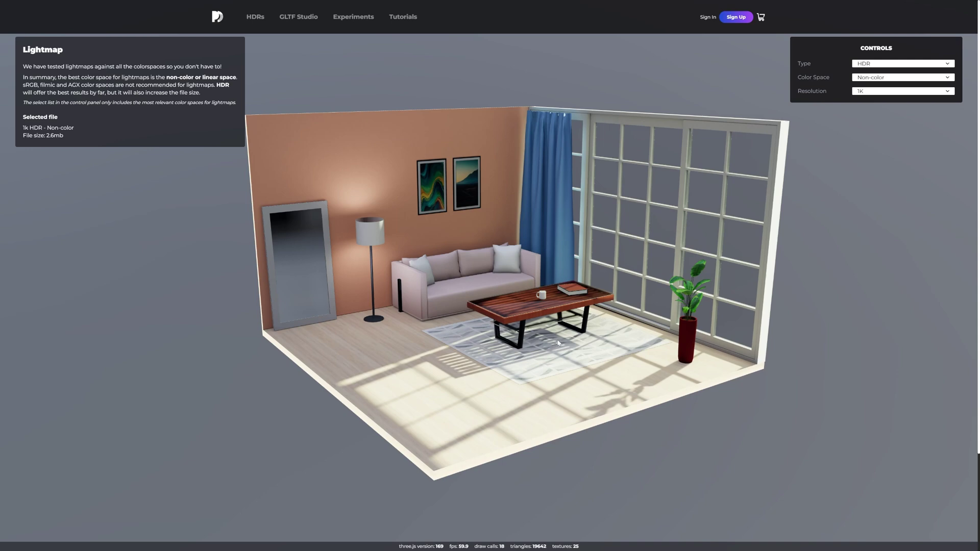
drag(558, 343, 526, 393)
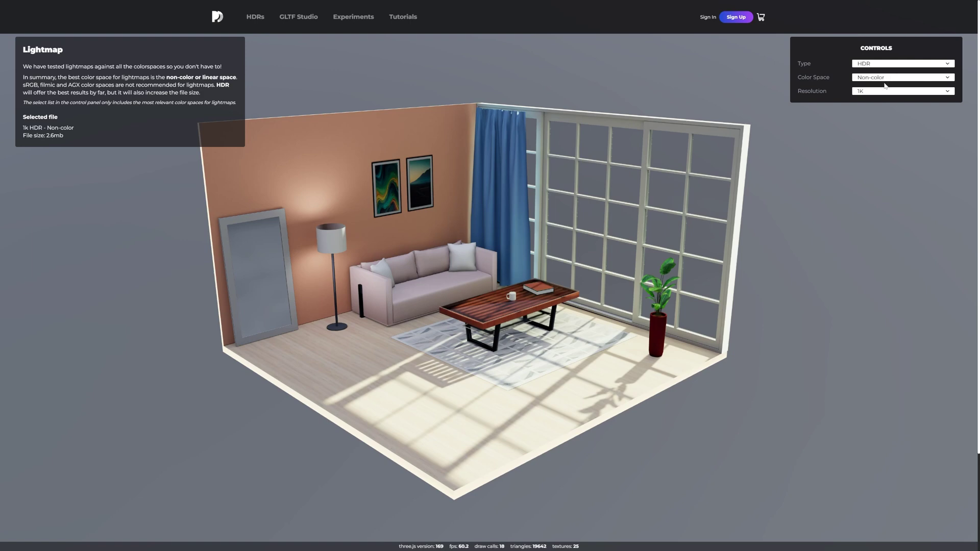
Step: Switch the lightmap type to PNG and examine the room's baked lighting from different angles
click(886, 85)
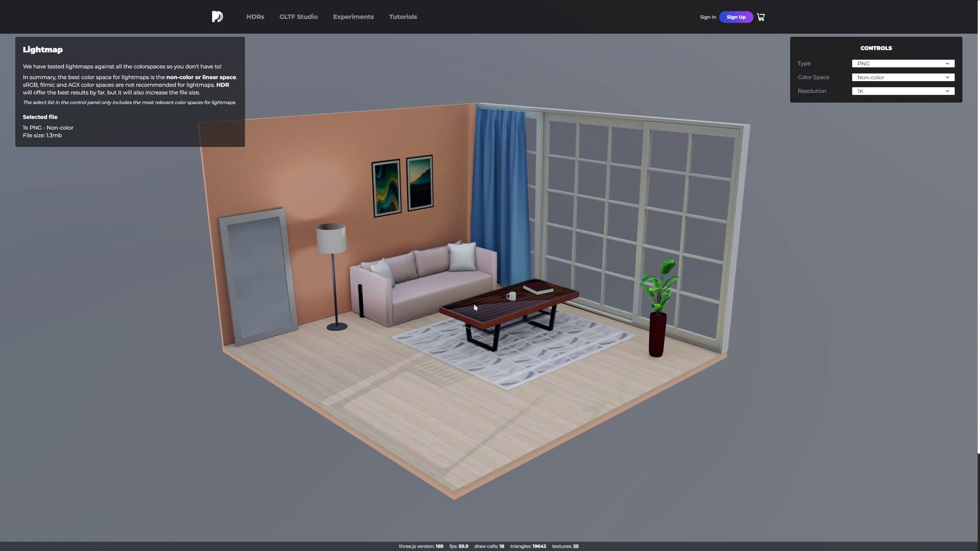
drag(588, 363, 500, 281)
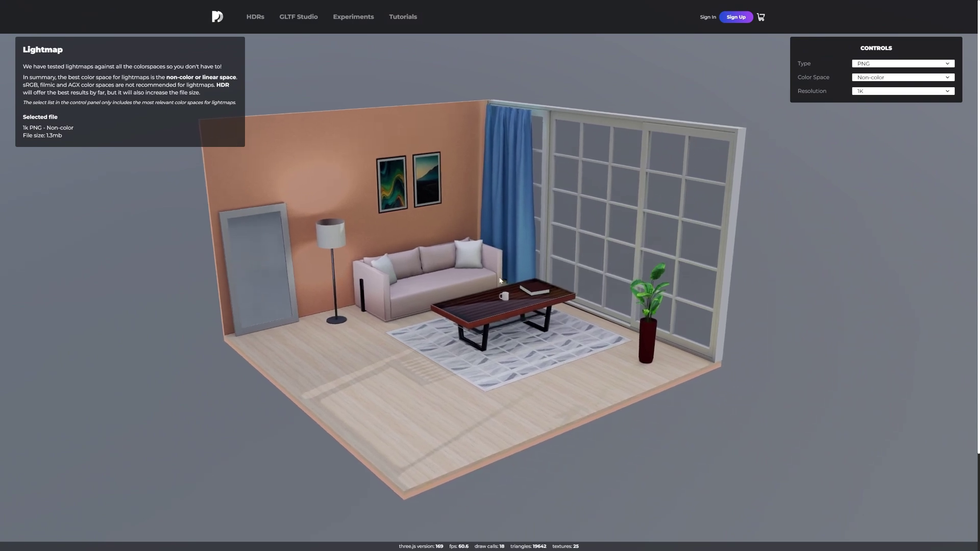
drag(481, 287, 523, 314)
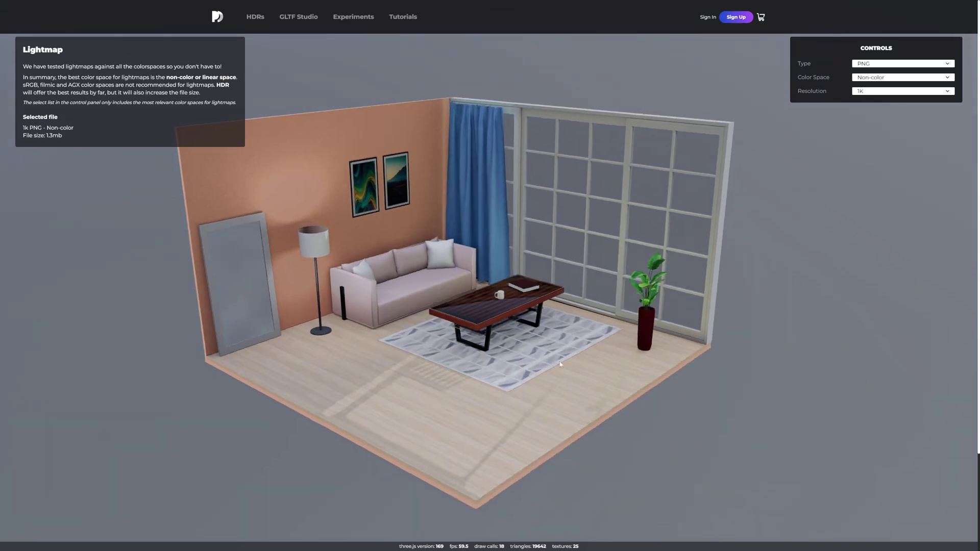
Step: Return the lightmap type to HDR and compare the room's lighting in the sRGB, Filmic sRGB and Non-color color spaces
click(873, 76)
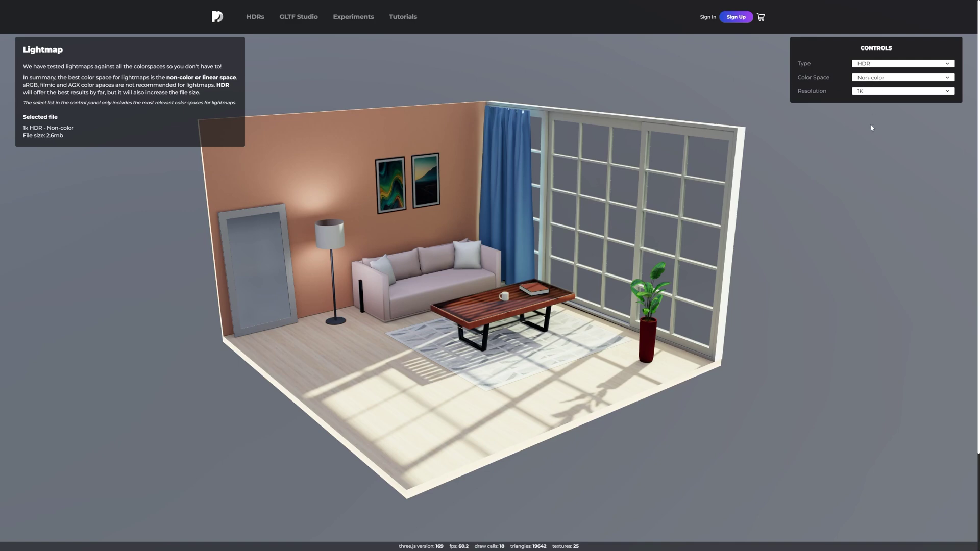
click(877, 99)
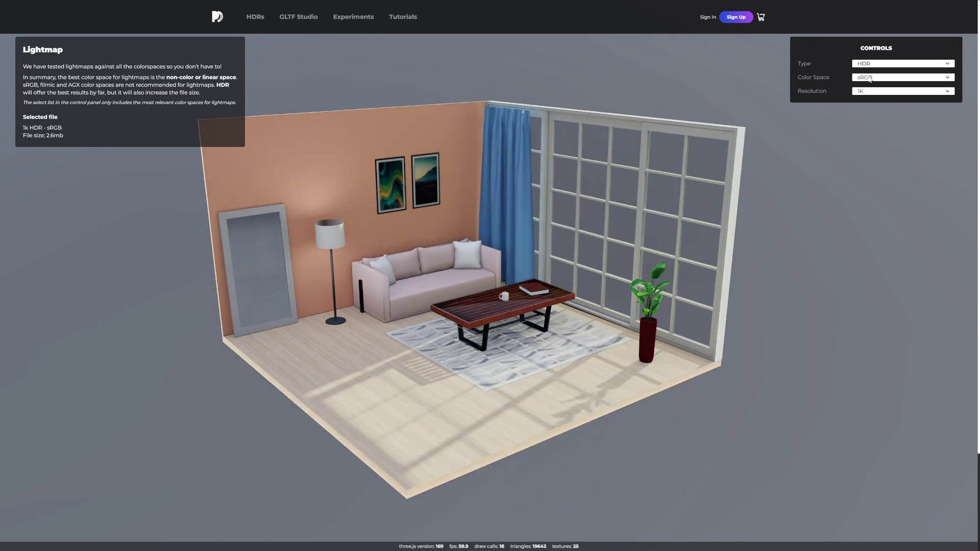
key(Down)
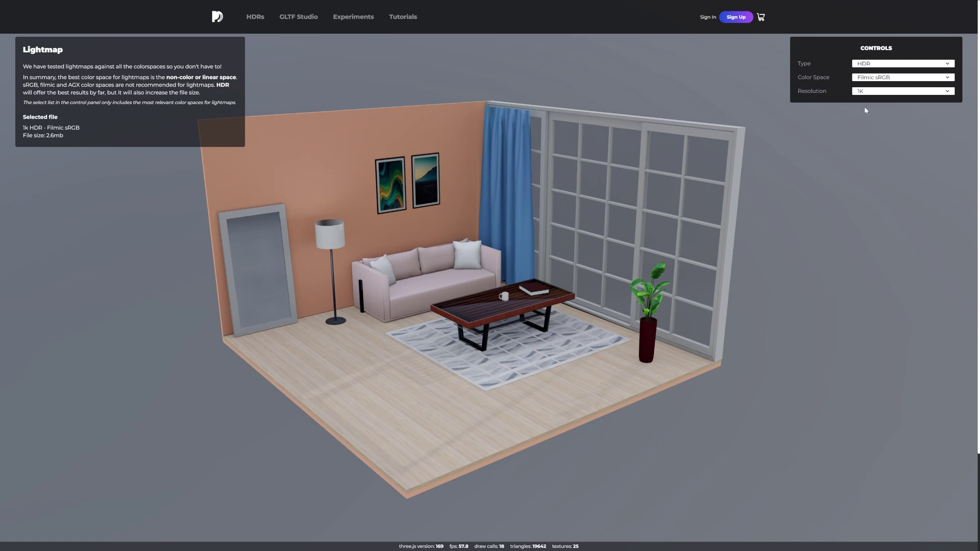
drag(407, 355, 441, 382)
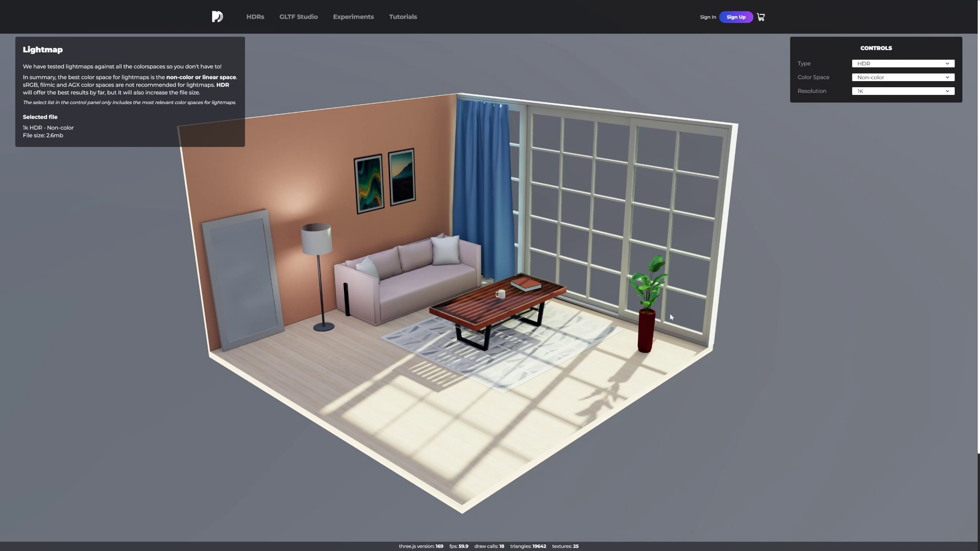
drag(671, 318, 521, 348)
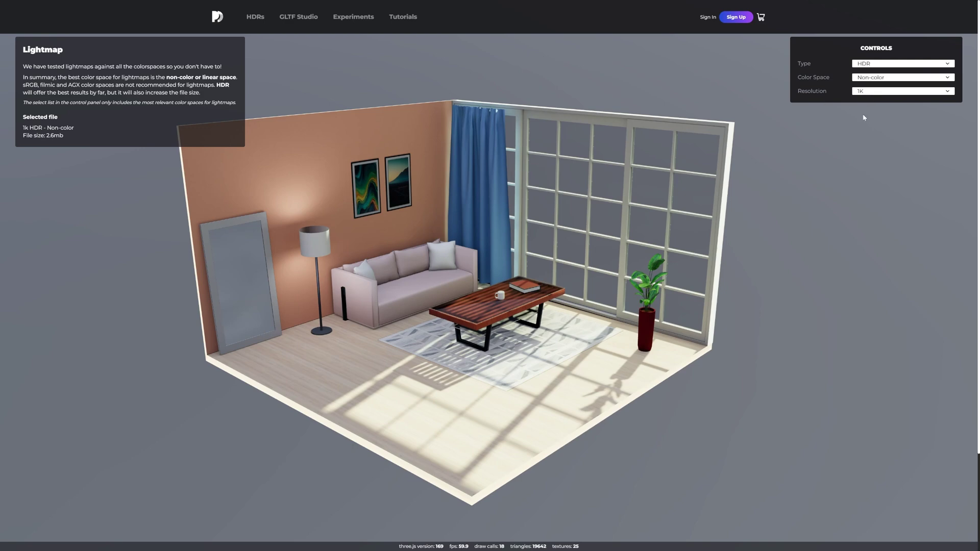
Step: Try the lightmap at 2K resolution and set the resolution to 512
click(874, 102)
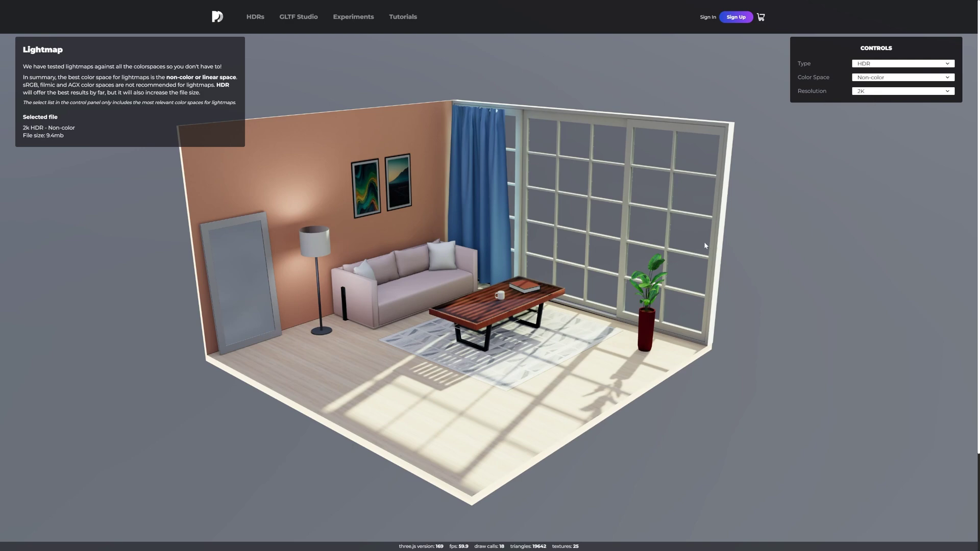
click(882, 94)
click(882, 103)
click(862, 120)
Step: Examine the shadow quality on the floor and rug up close and from afar with the 512 HDR lightmap, and check its file size
scroll(574, 454, up, 5)
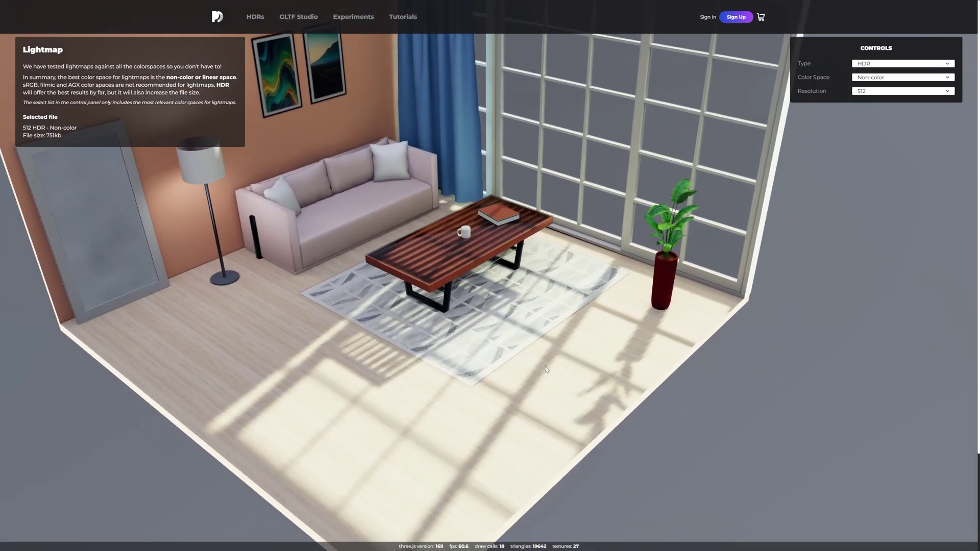
drag(546, 366, 589, 449)
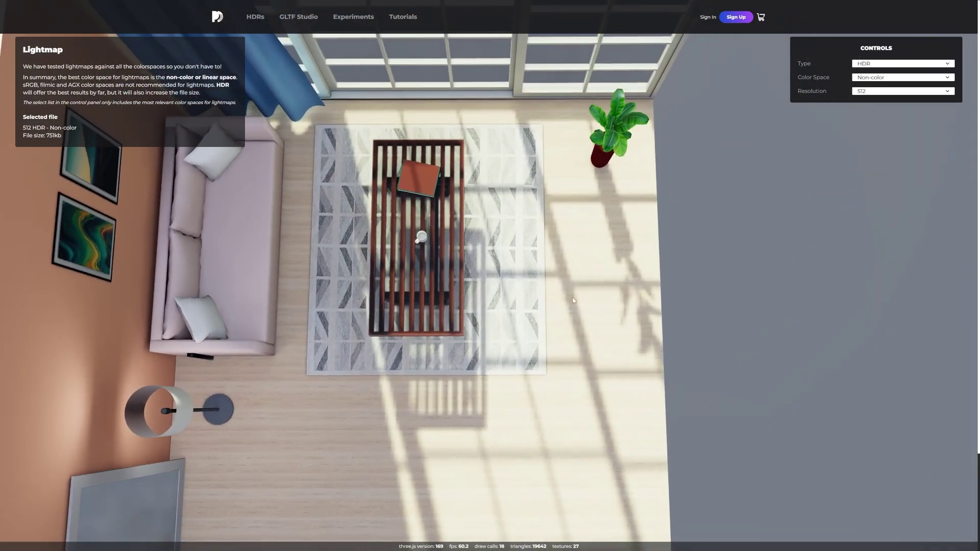
scroll(581, 303, down, 5)
drag(581, 304, 22, 139)
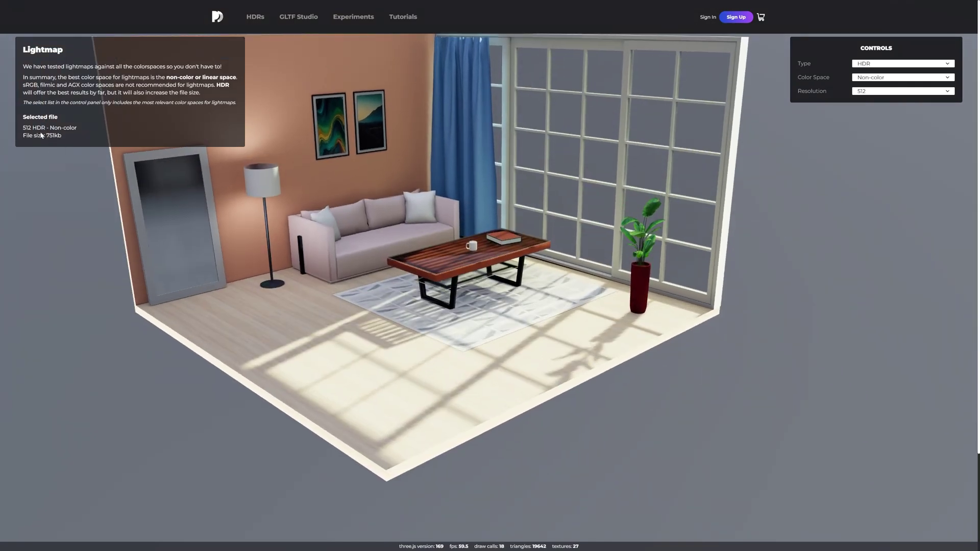
scroll(503, 365, down, 8)
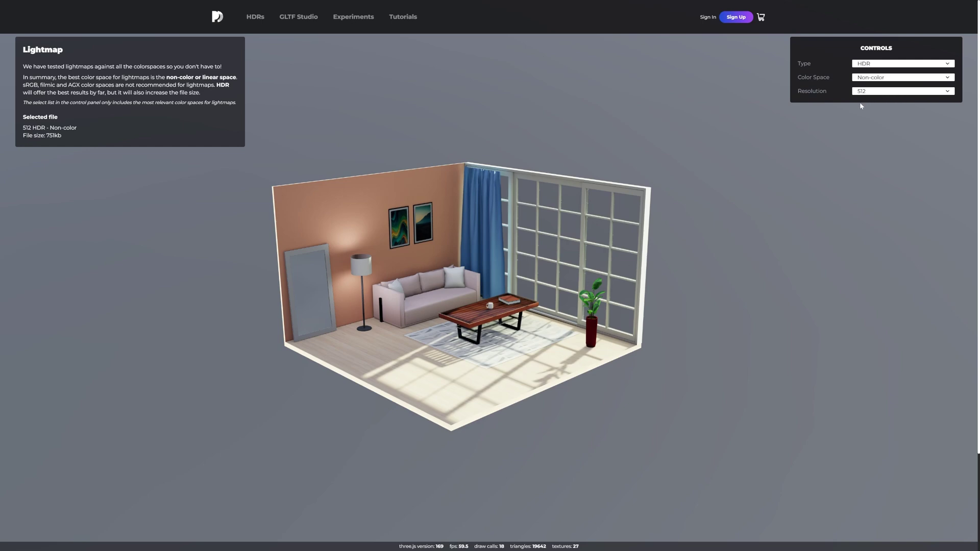
scroll(518, 393, up, 10)
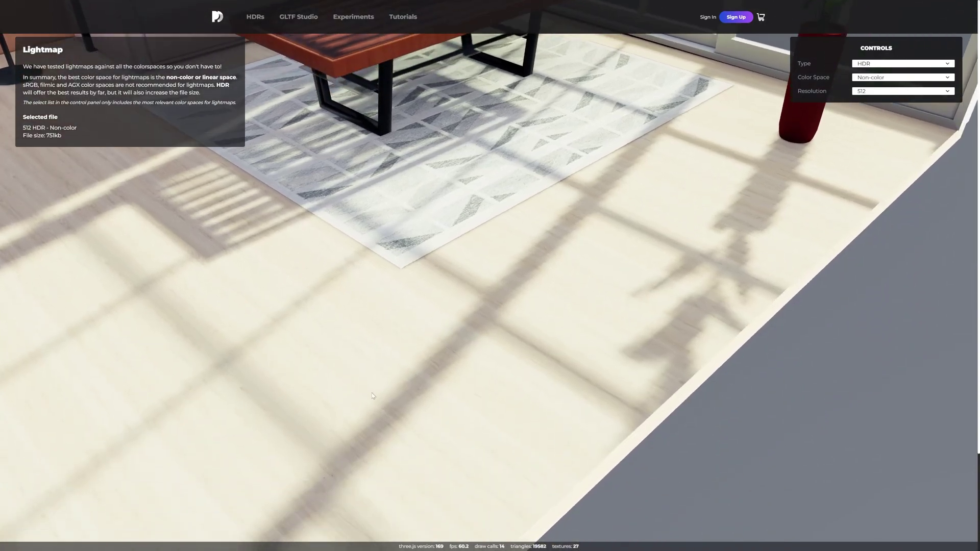
scroll(510, 398, down, 10)
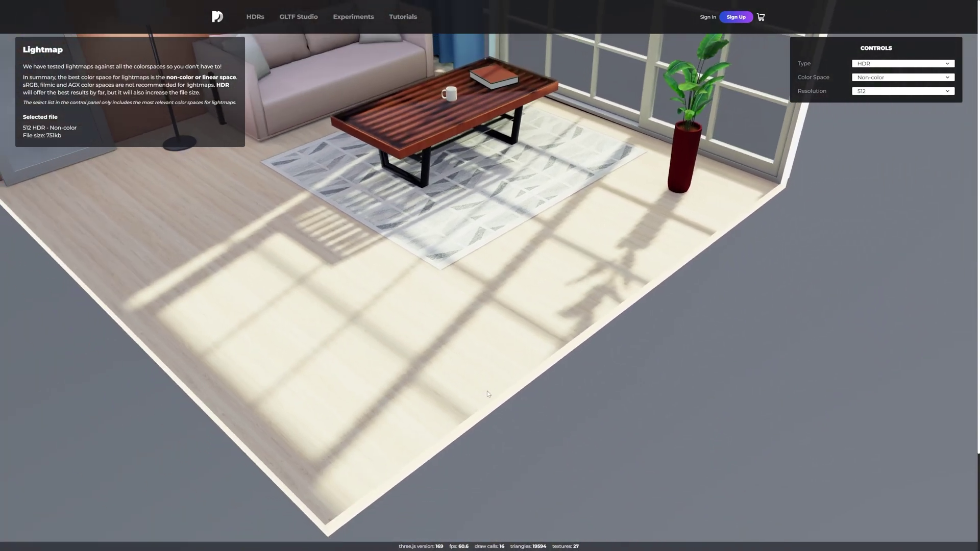
drag(502, 336, 788, 255)
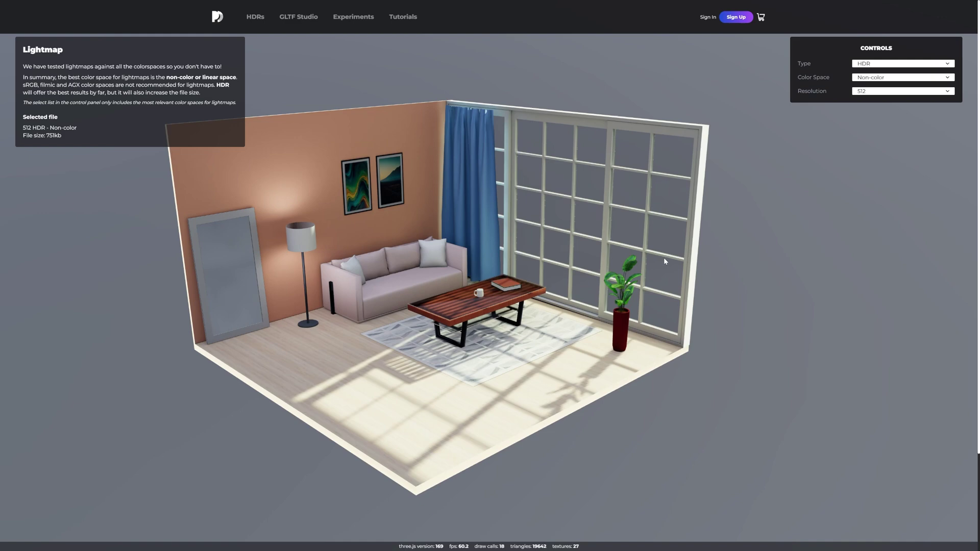
drag(493, 244, 466, 298)
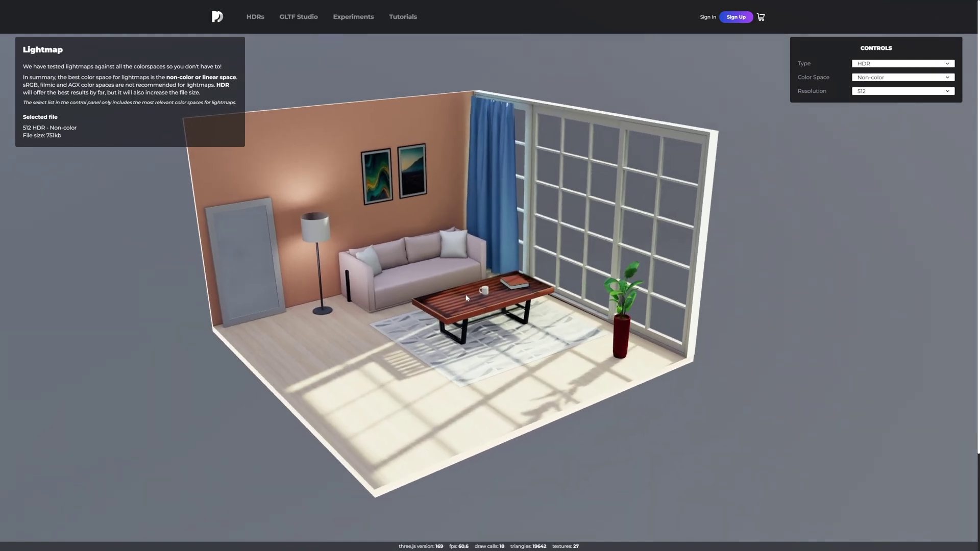